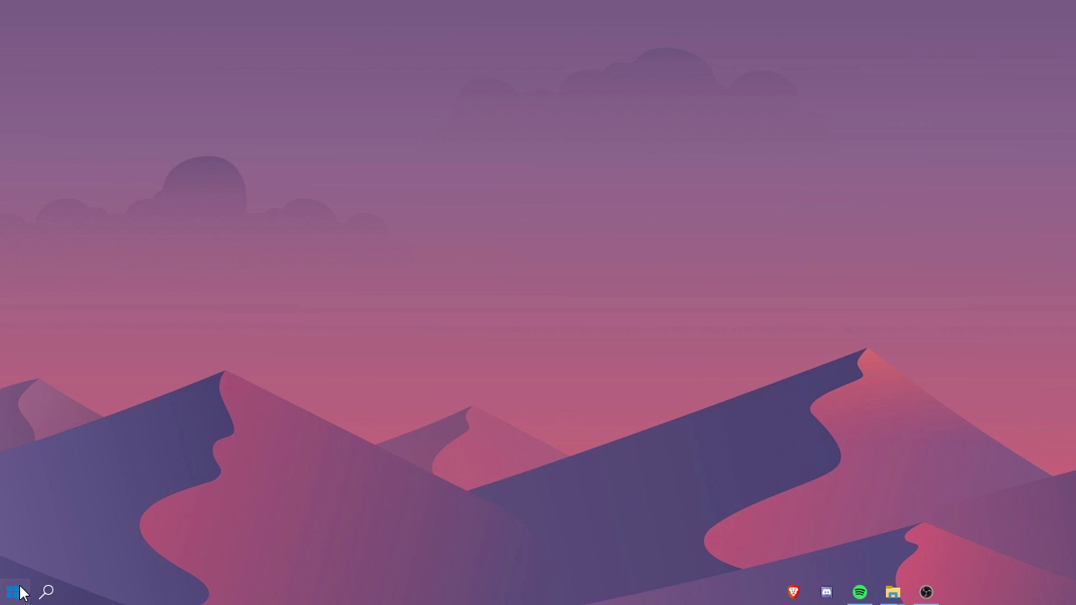
# Step: From Start's OBS Studio folder, open the OBS Studio (64bit) shortcut's file location
pyautogui.click(14, 594)
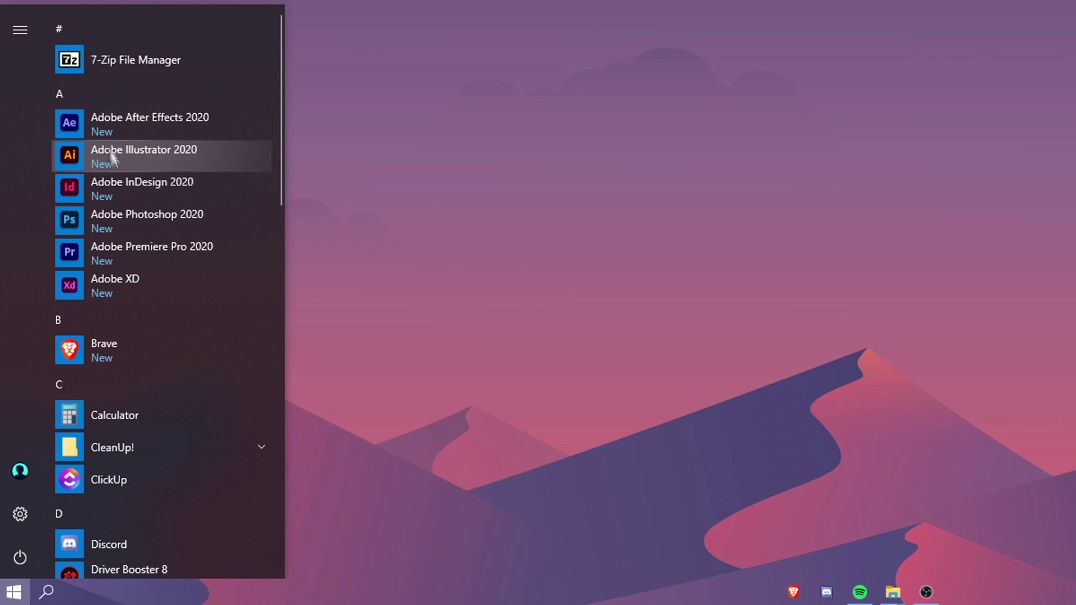
pyautogui.scroll(-3, 96, 173)
pyautogui.scroll(-7, 94, 191)
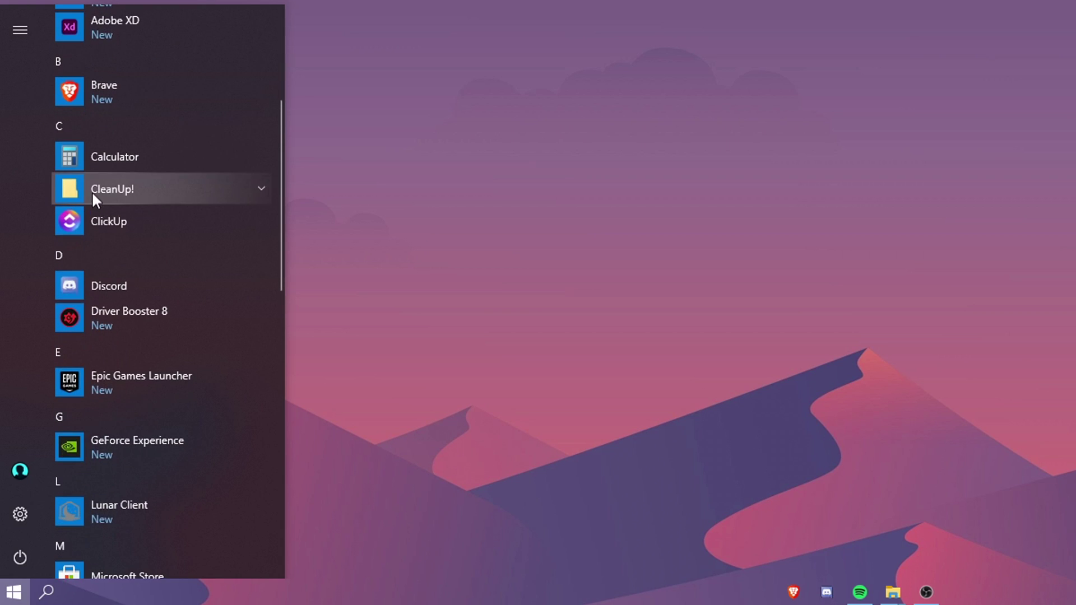
pyautogui.click(113, 417)
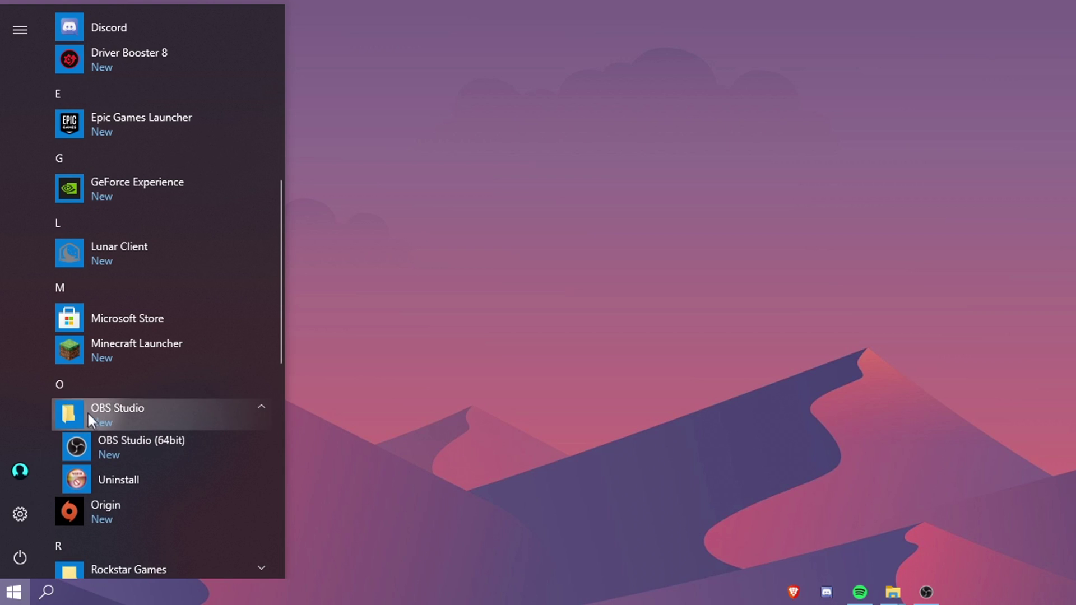
pyautogui.scroll(-2, 112, 370)
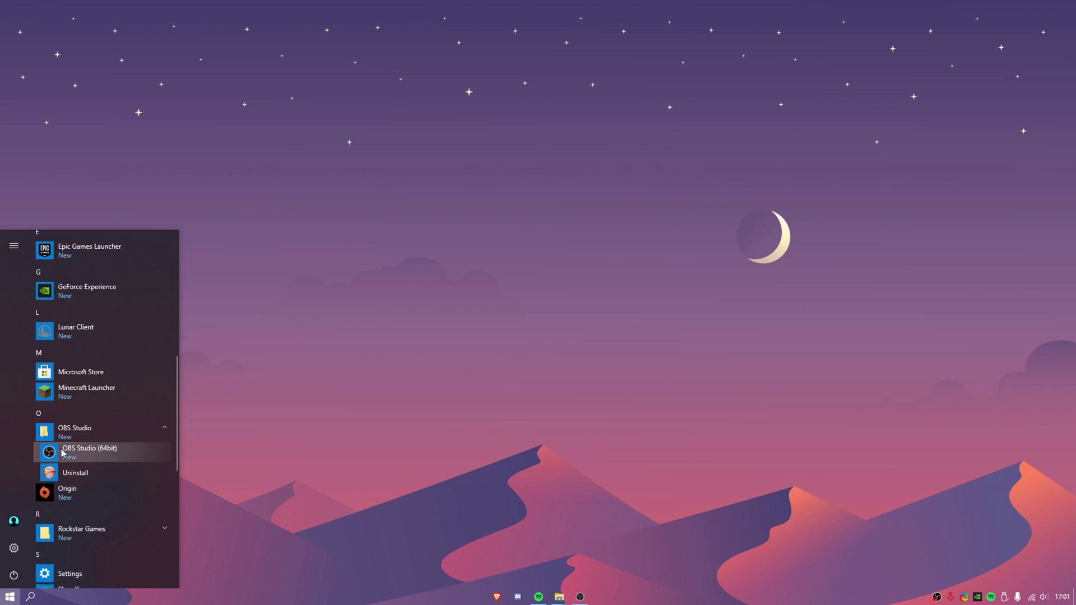
pyautogui.rightClick(94, 358)
pyautogui.moveTo(124, 398)
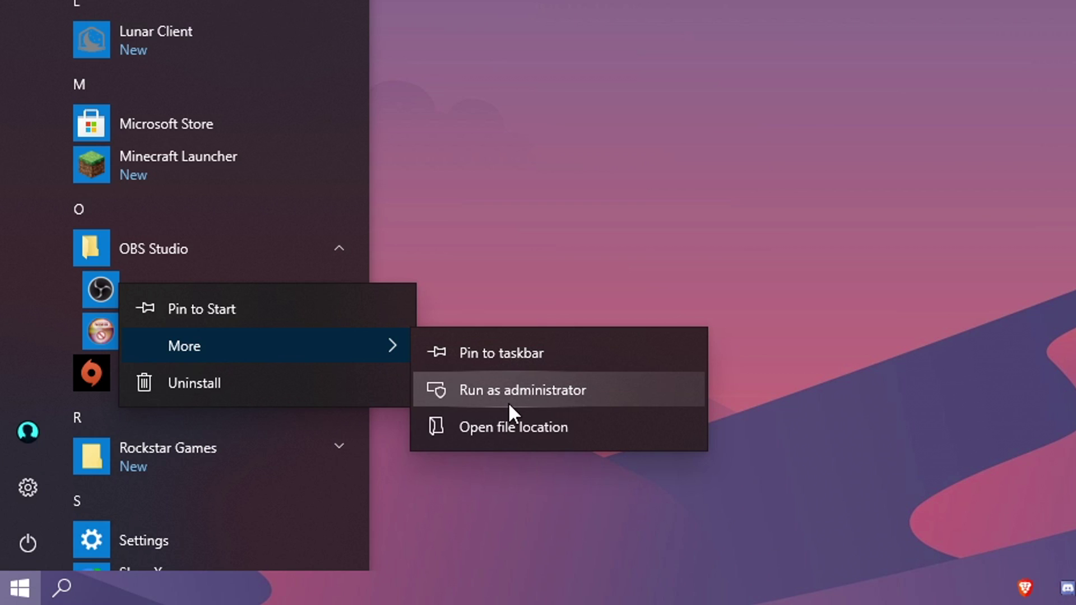
pyautogui.click(503, 426)
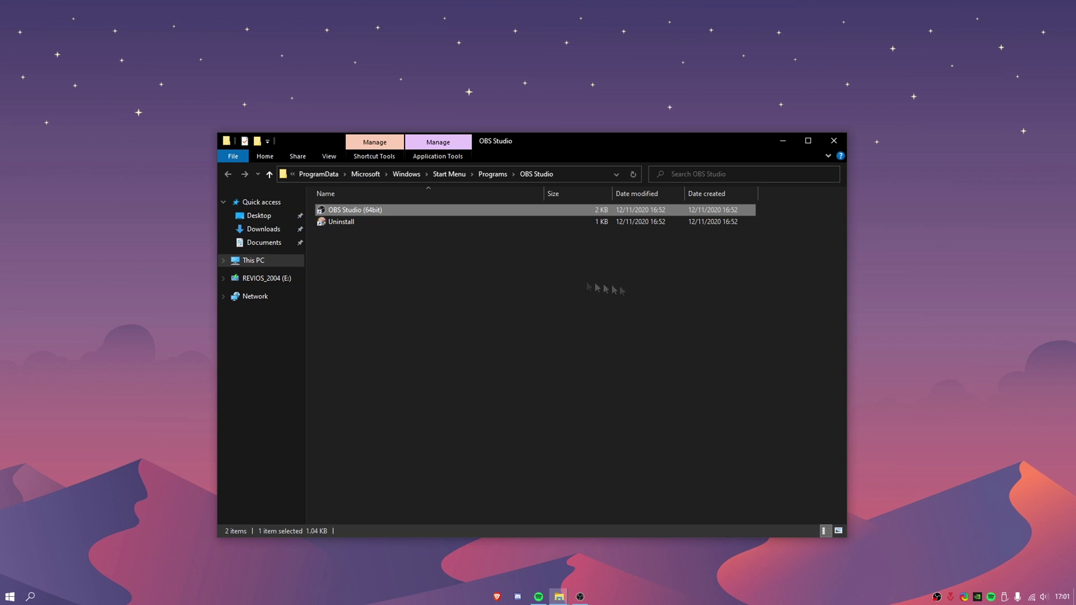
# Step: Go up to Programs, open the OBS Studio folder and select its Uninstall shortcut
pyautogui.click(493, 174)
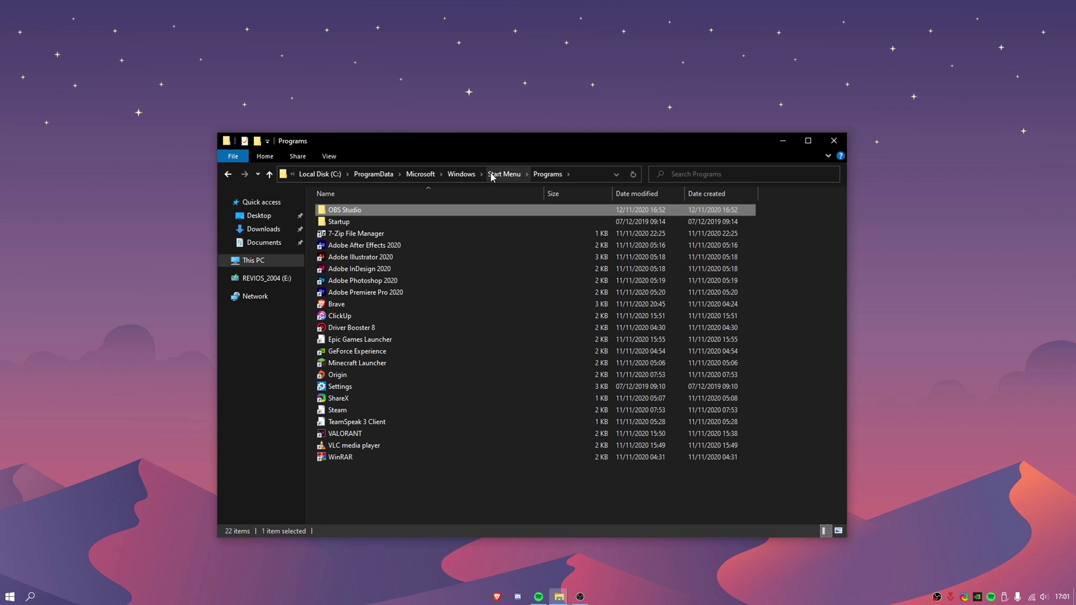
pyautogui.moveTo(407, 495); pyautogui.dragTo(412, 245)
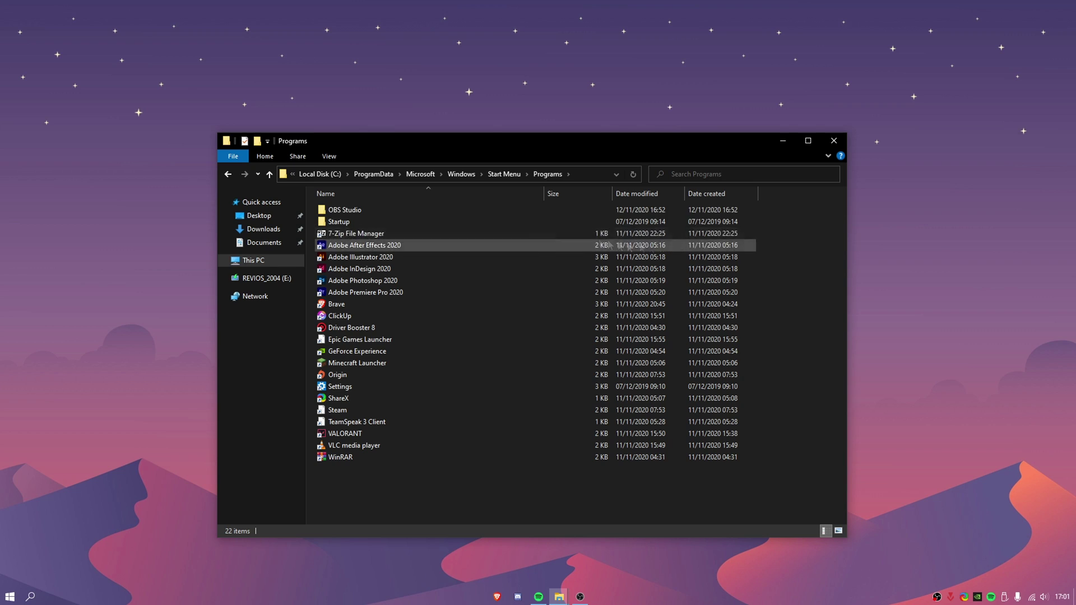
pyautogui.doubleClick(361, 210)
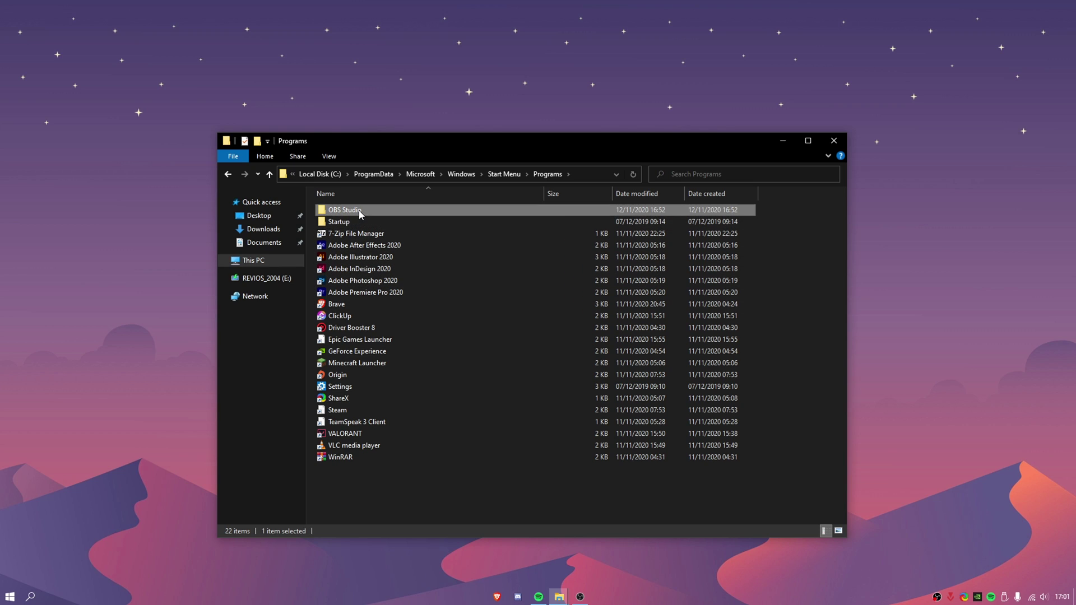
pyautogui.click(392, 221)
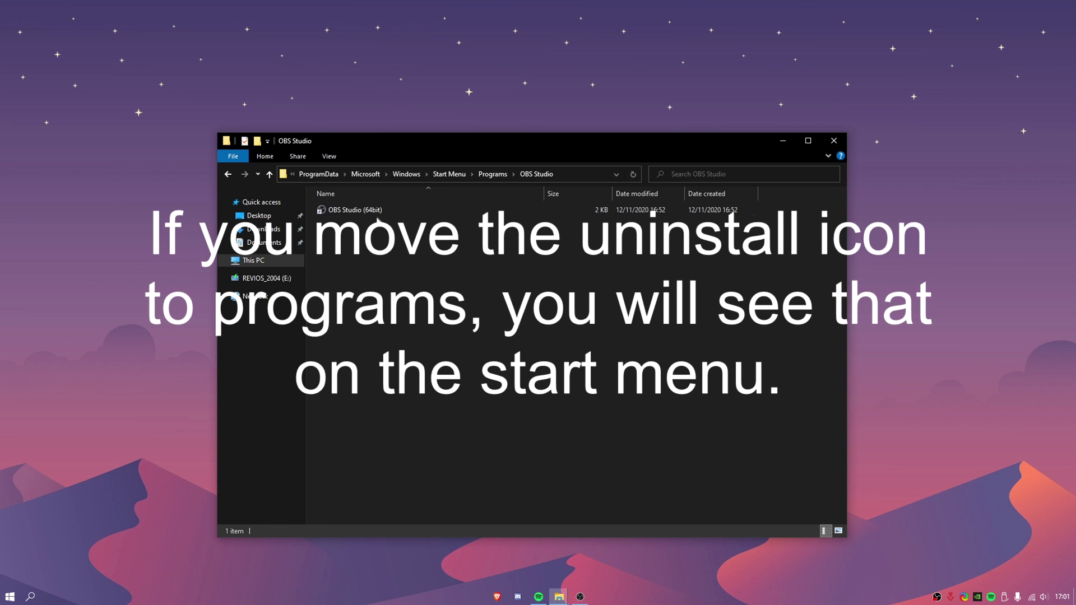
# Step: Move OBS Studio (64bit) into Programs with admin permission and delete the emptied OBS Studio folder
pyautogui.moveTo(386, 212); pyautogui.dragTo(497, 179)
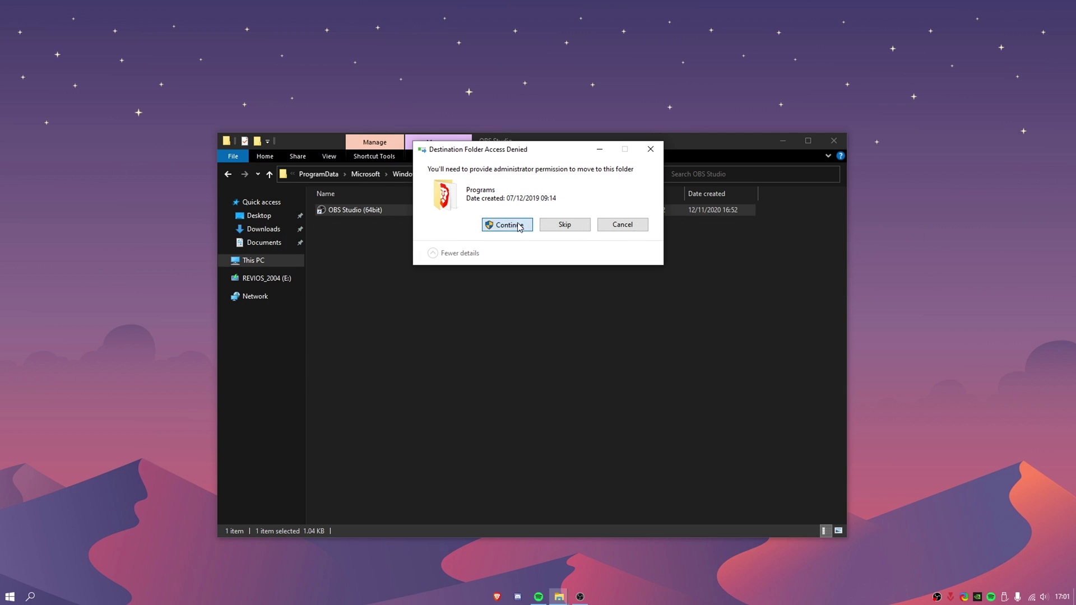
pyautogui.click(492, 223)
pyautogui.click(493, 174)
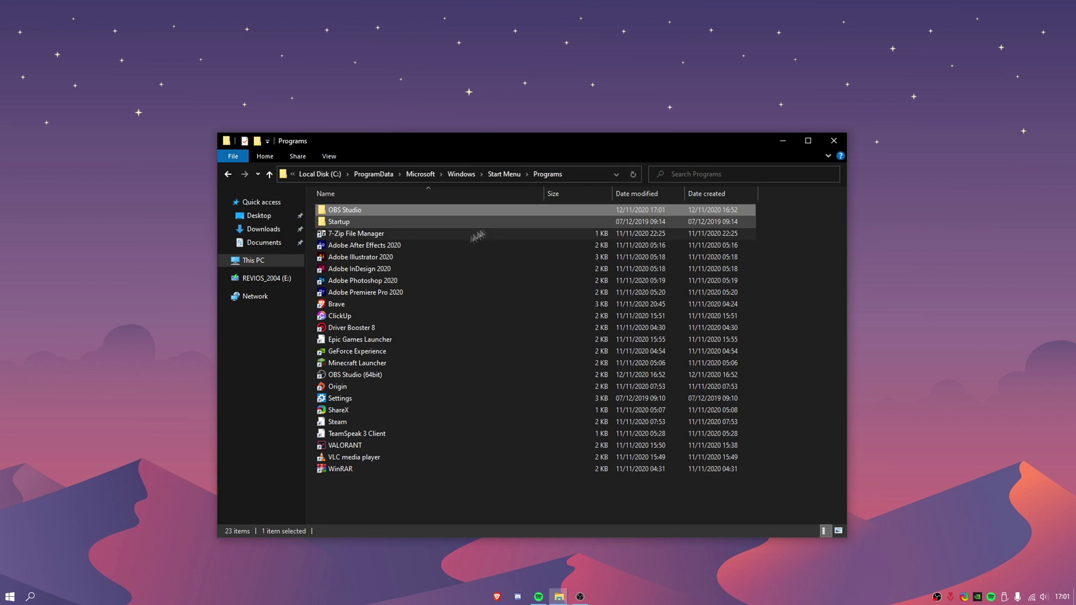
pyautogui.press('Delete')
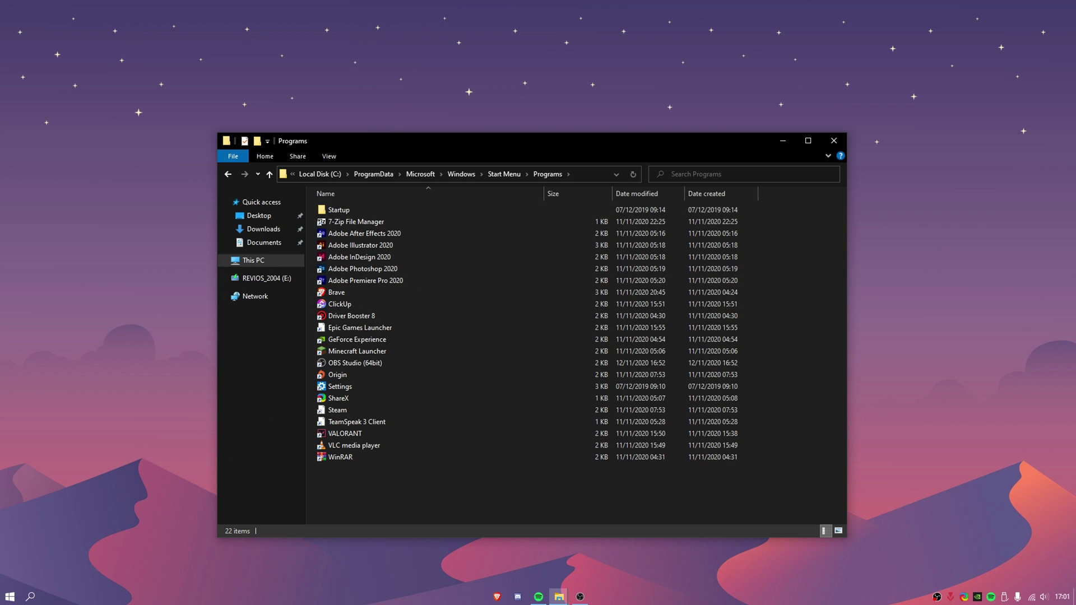
pyautogui.click(9, 596)
# Step: Check the Start app list, then peek into the Startup folder and return to Programs
pyautogui.scroll(-6, 67, 484)
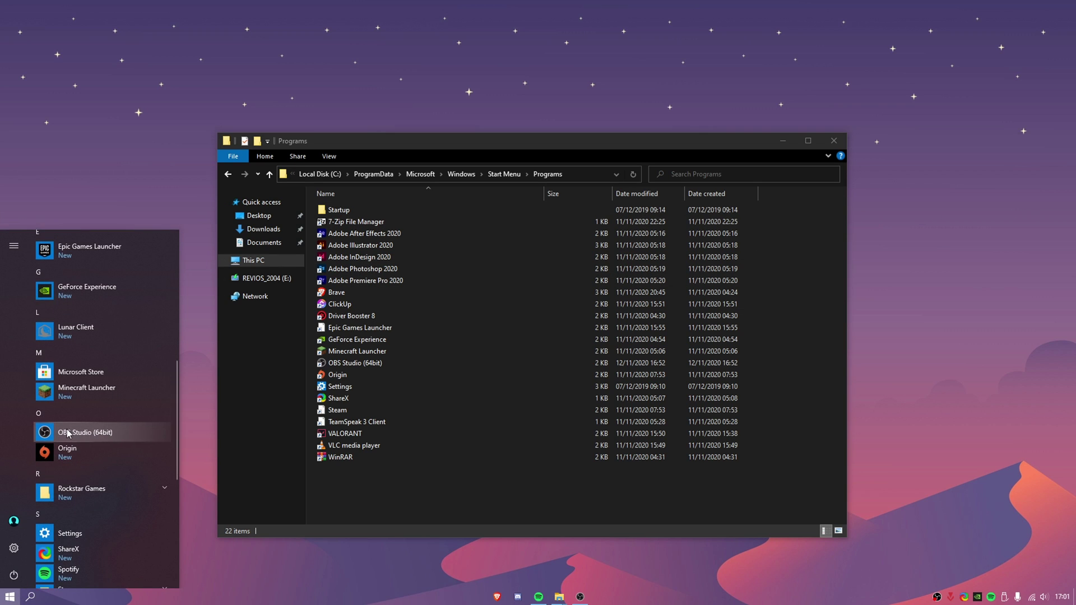
pyautogui.scroll(5, 71, 392)
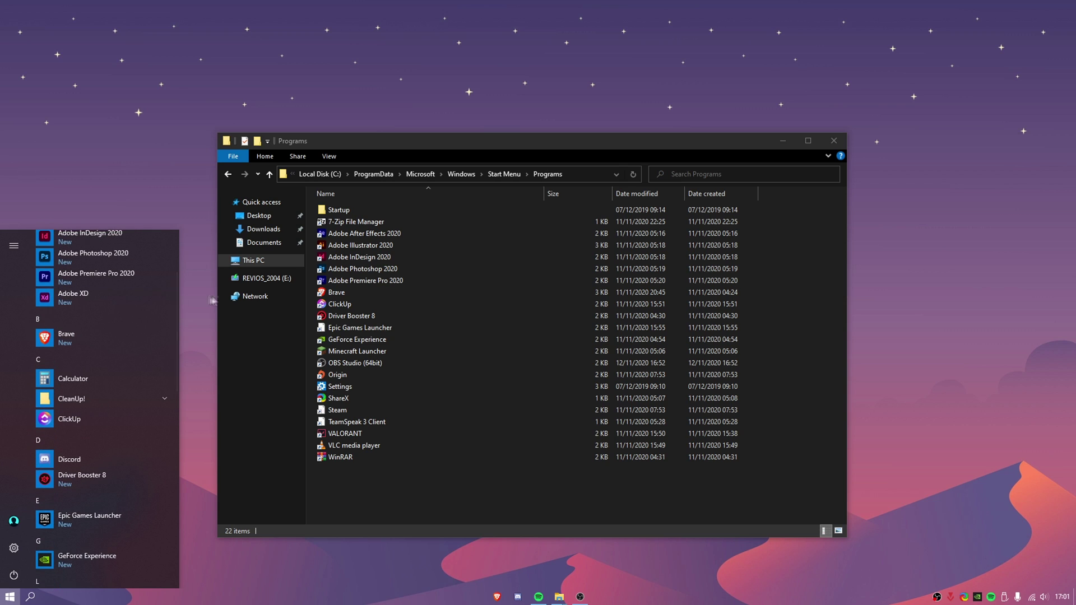
pyautogui.click(338, 212)
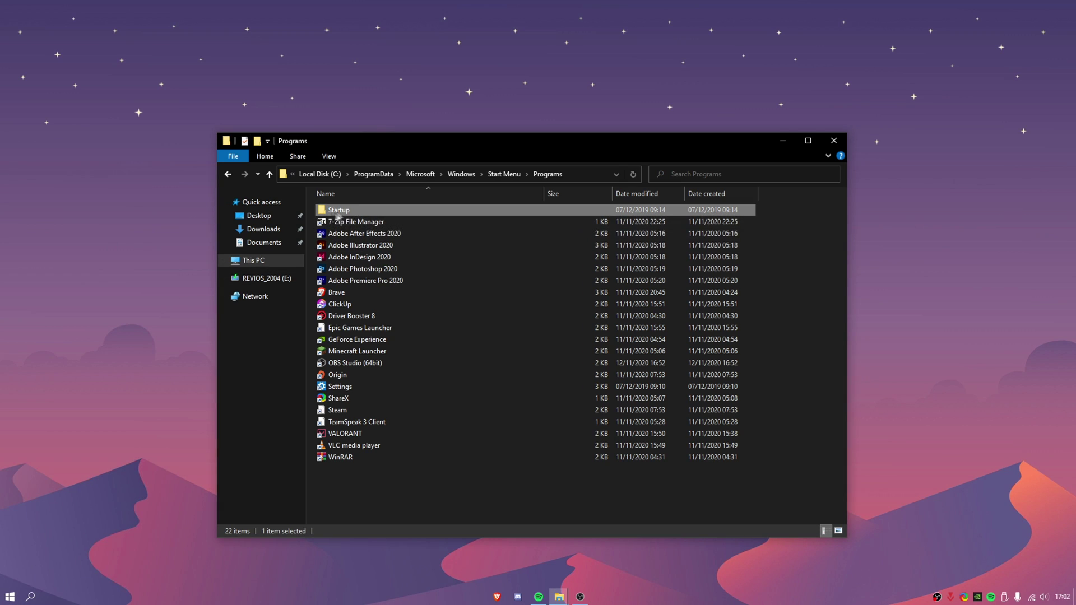
pyautogui.doubleClick(360, 210)
pyautogui.hotkey('alt', 'Left')
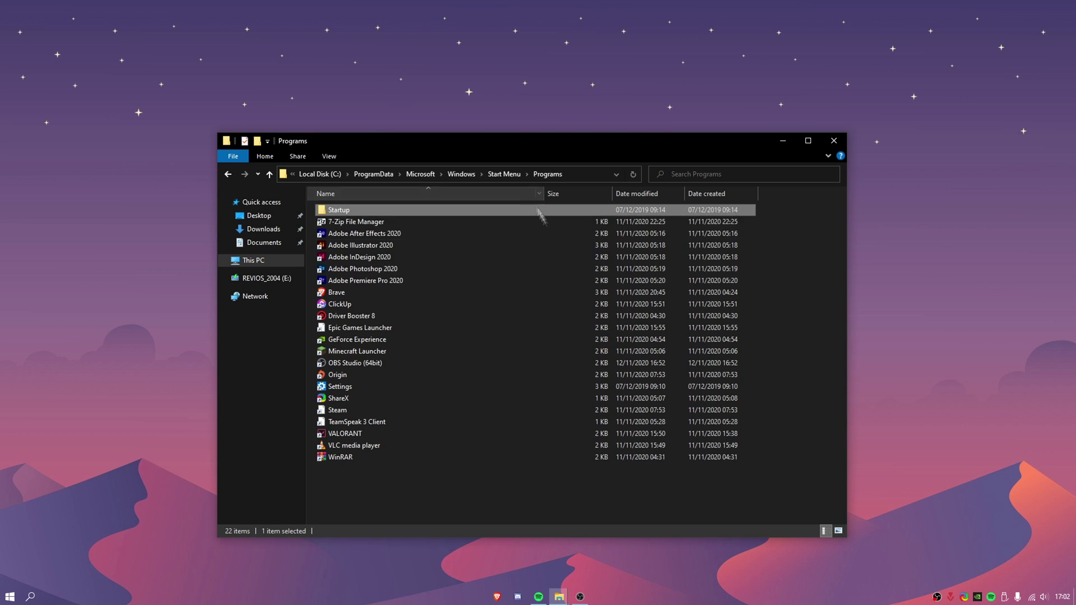
# Step: From Start's CleanUp! folder, open the CleanUp! shortcut's file location
pyautogui.press('super')
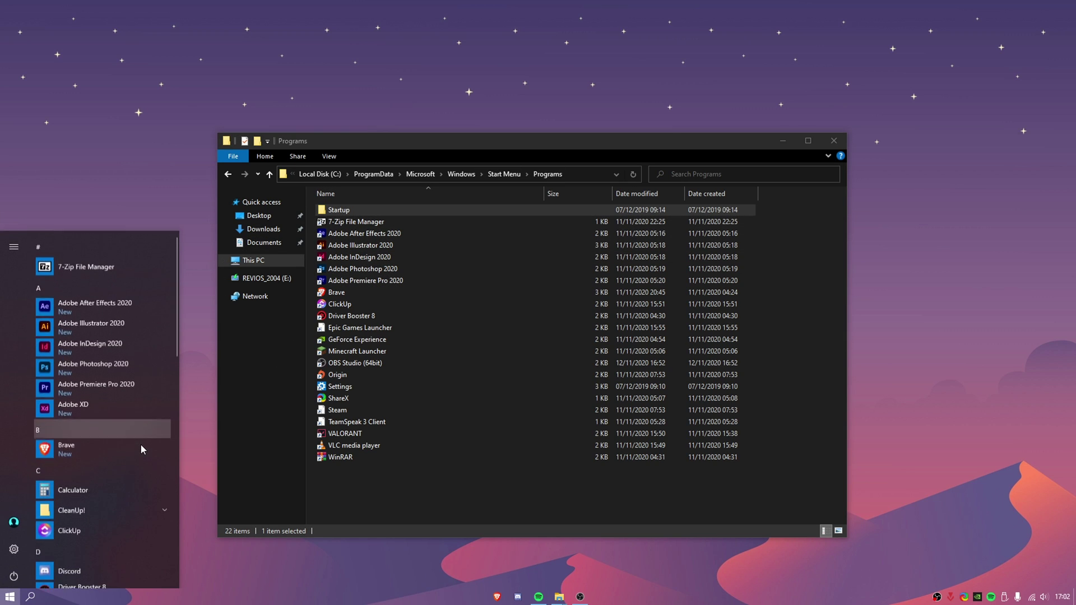
pyautogui.scroll(-4, 86, 398)
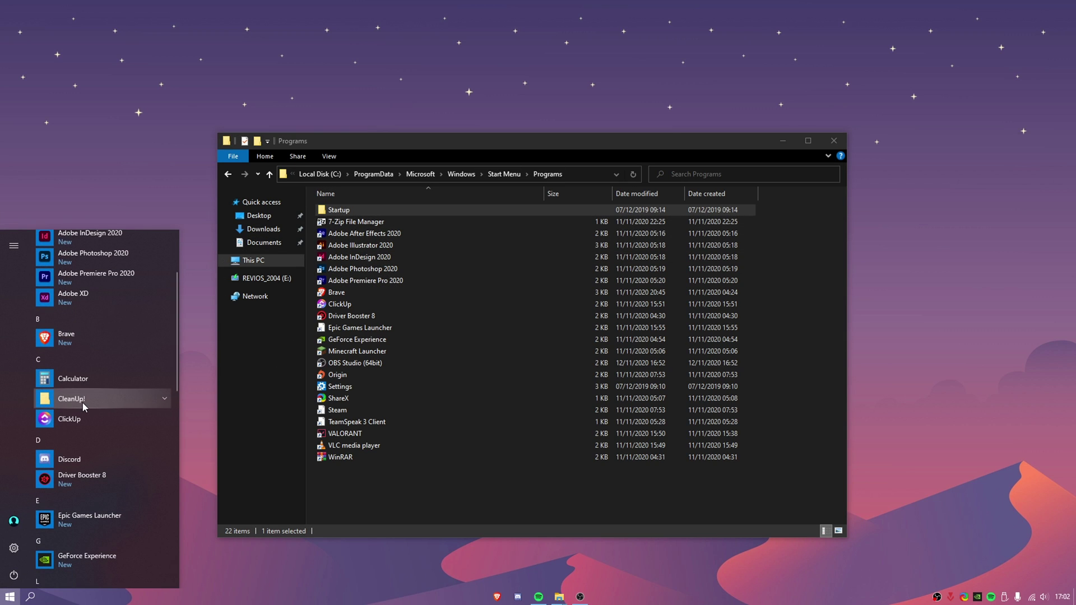
pyautogui.click(82, 402)
pyautogui.rightClick(84, 420)
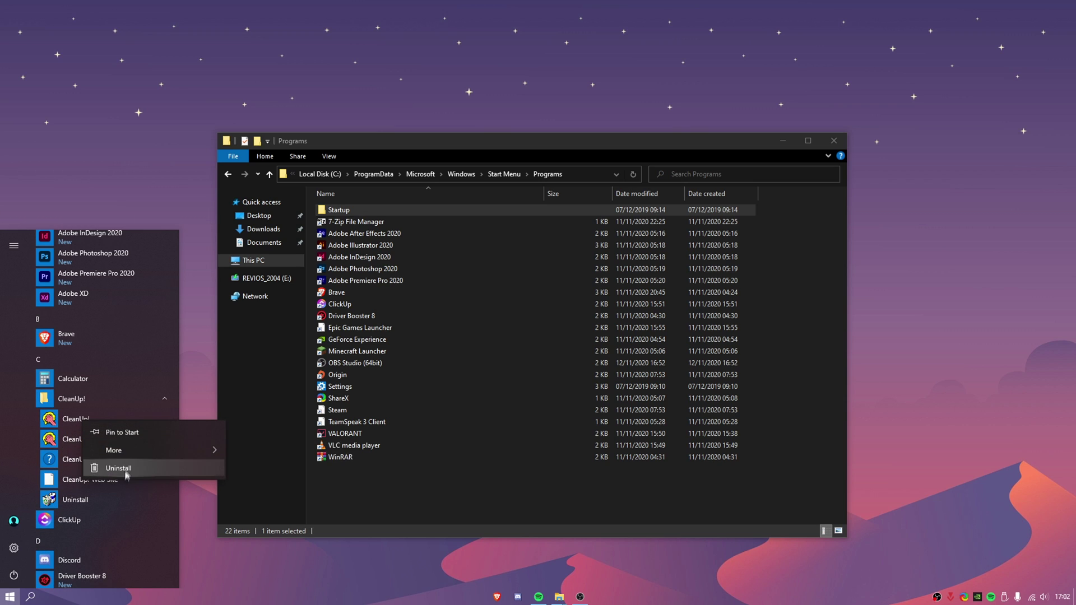
pyautogui.moveTo(152, 451)
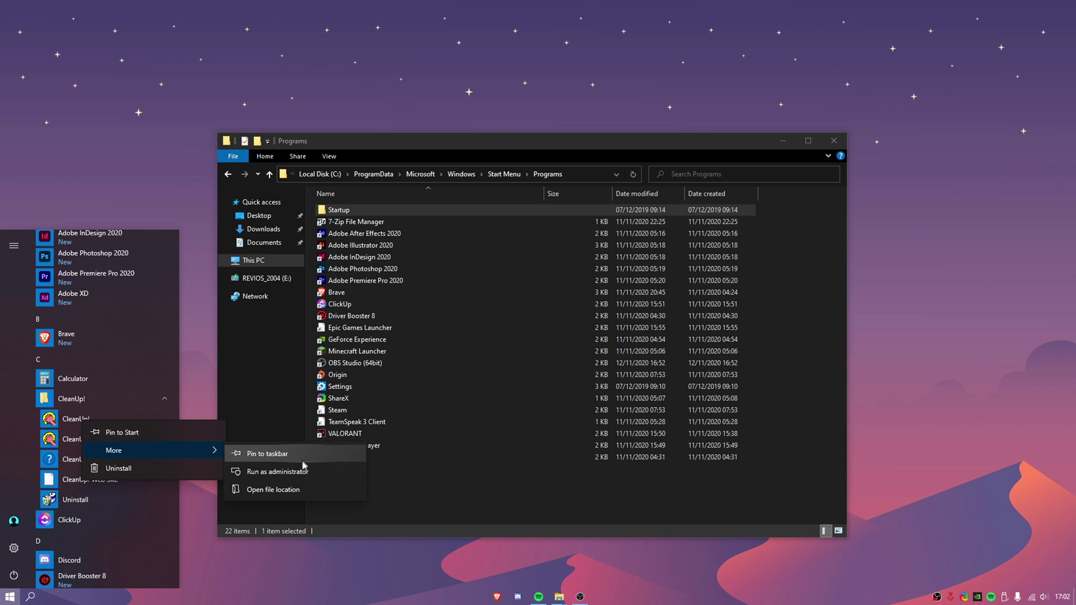
pyautogui.click(291, 490)
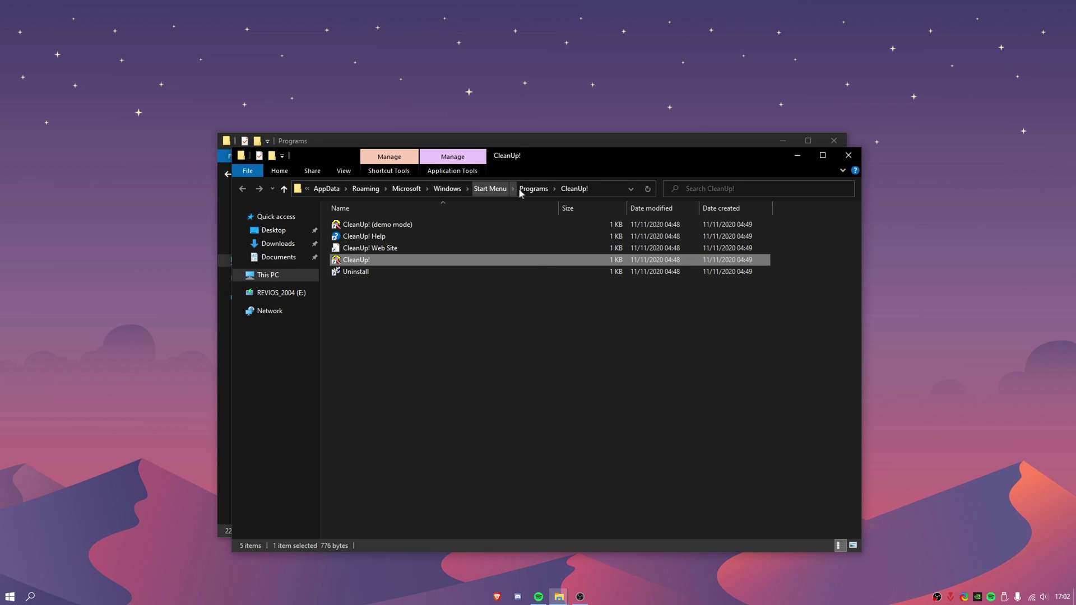
# Step: Move the CleanUp! shortcut into roaming Programs and delete the rest of its folder
pyautogui.click(538, 189)
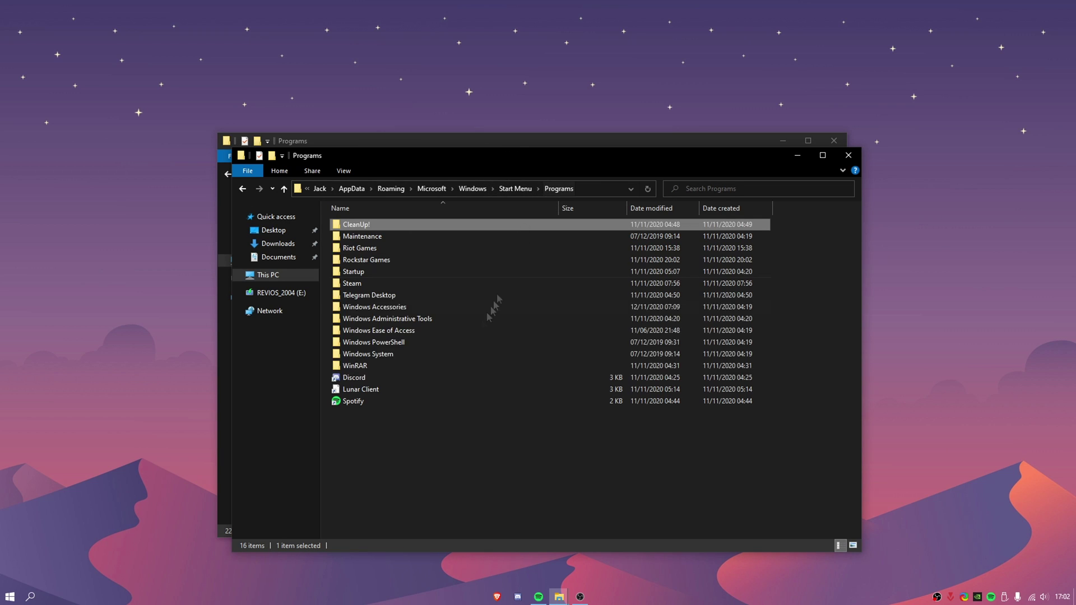
pyautogui.doubleClick(363, 225)
pyautogui.moveTo(359, 260); pyautogui.dragTo(536, 193)
pyautogui.moveTo(404, 343); pyautogui.dragTo(413, 217)
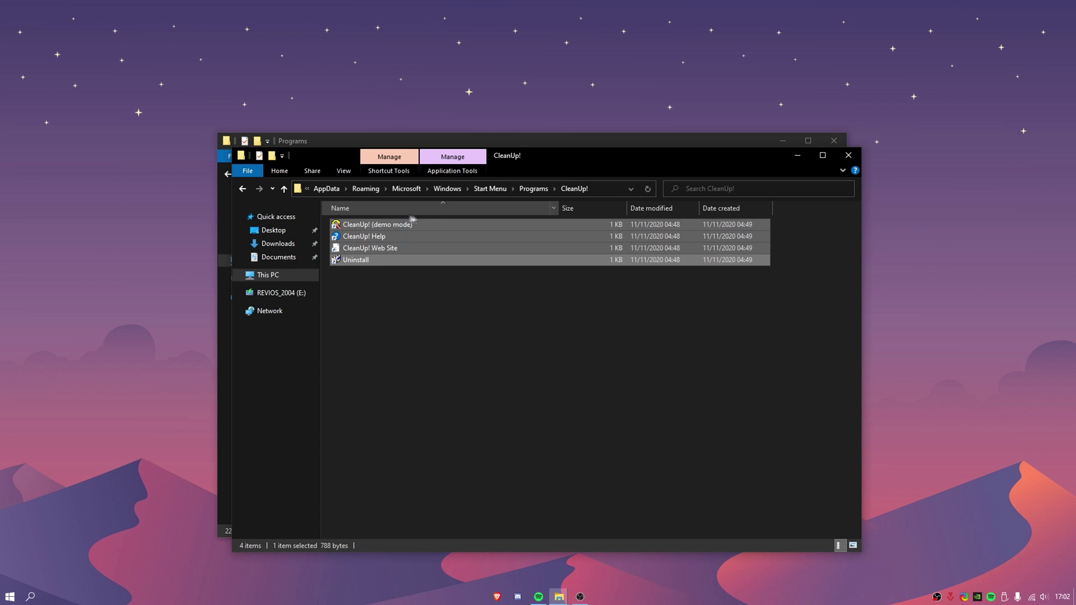
pyautogui.click(536, 191)
pyautogui.press('Delete')
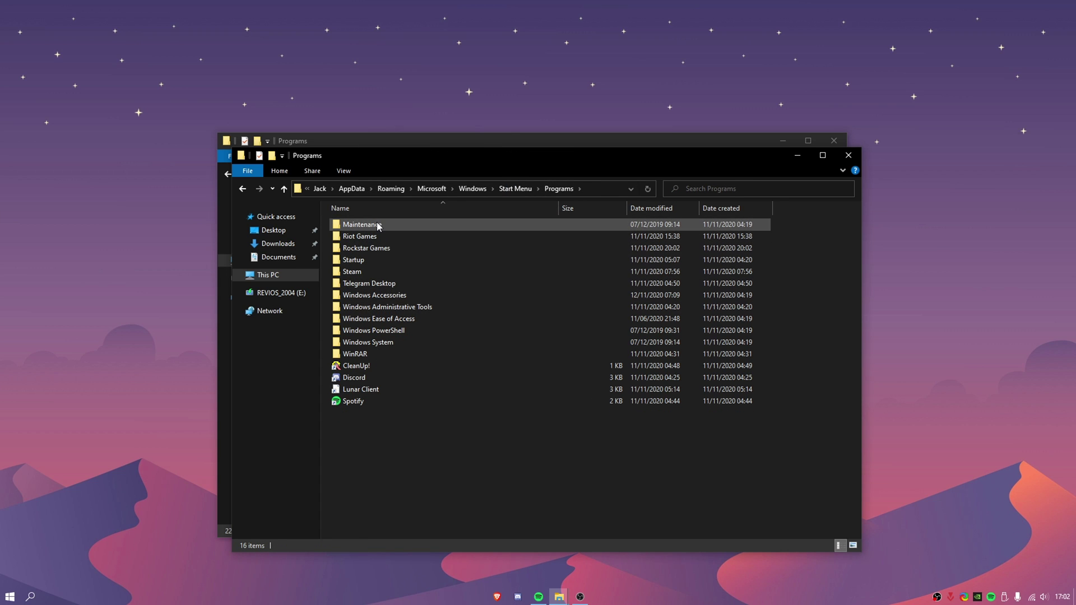
# Step: Delete the empty Maintenance and Riot Games folders
pyautogui.click(387, 225)
pyautogui.doubleClick(386, 226)
pyautogui.click(543, 190)
pyautogui.press('Delete')
pyautogui.doubleClick(386, 226)
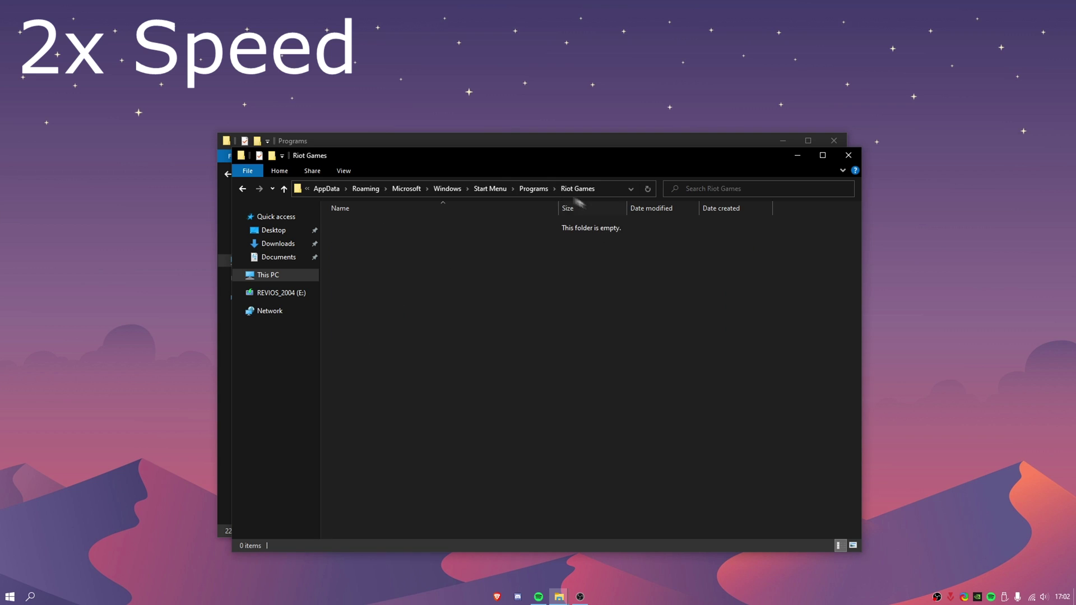
pyautogui.click(544, 191)
pyautogui.press('Delete')
# Step: Move the Rockstar Games Launcher, Steam and Telegram shortcuts into Programs and delete their folders
pyautogui.press('Return')
pyautogui.moveTo(381, 224); pyautogui.dragTo(493, 187)
pyautogui.click(493, 189)
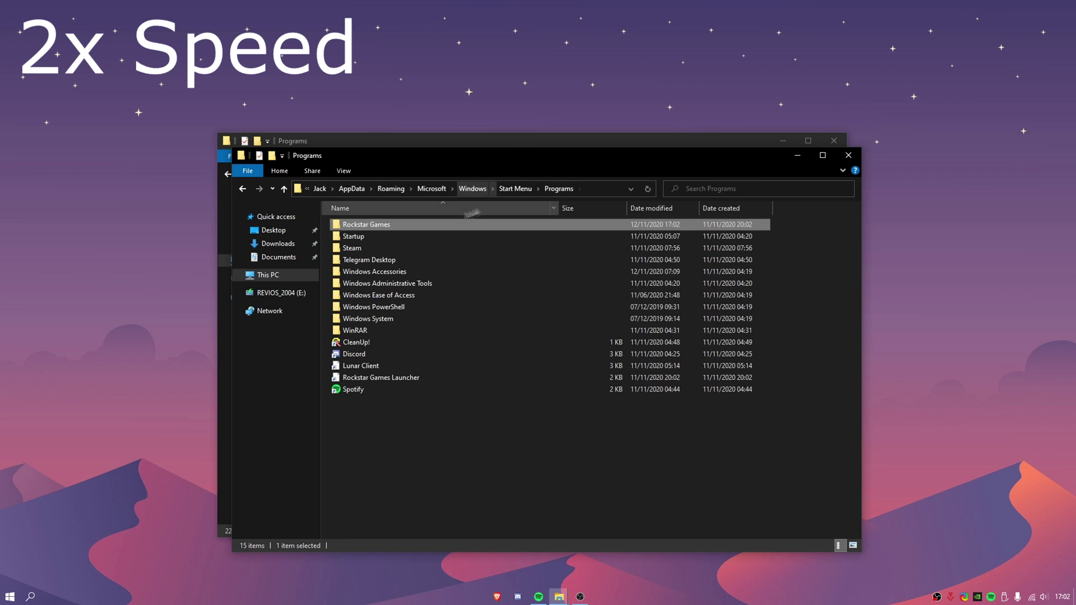
pyautogui.press('Delete')
pyautogui.doubleClick(376, 236)
pyautogui.moveTo(375, 236); pyautogui.dragTo(530, 188)
pyautogui.click(529, 189)
pyautogui.press('Delete')
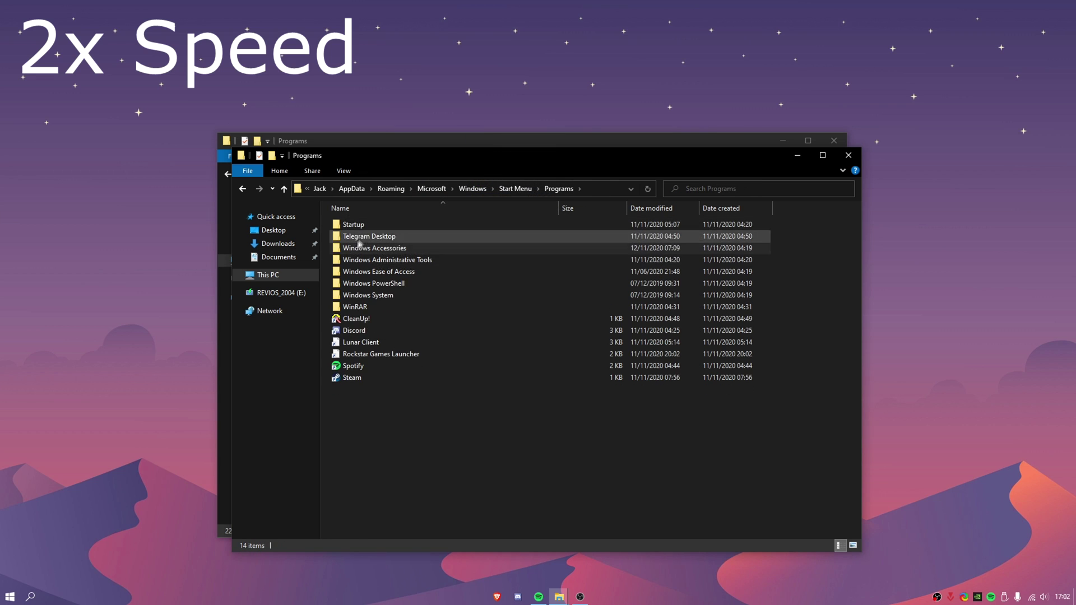
pyautogui.doubleClick(375, 236)
pyautogui.moveTo(377, 227); pyautogui.dragTo(494, 189)
pyautogui.click(494, 189)
pyautogui.press('Delete')
# Step: Delete the Windows folders, move WinRAR into Programs, remove its folder, and reopen the app list
pyautogui.keyDown('shift'); pyautogui.click(370, 283); pyautogui.keyUp('shift')
pyautogui.press('Delete')
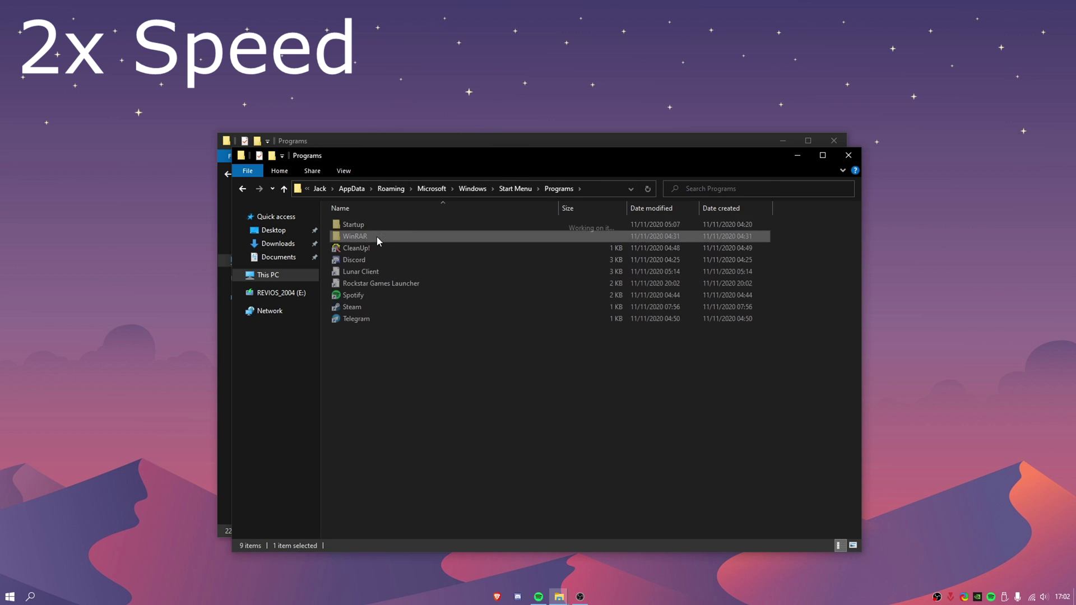
pyautogui.doubleClick(377, 236)
pyautogui.click(372, 259)
pyautogui.moveTo(372, 259); pyautogui.dragTo(533, 188)
pyautogui.click(532, 188)
pyautogui.press('Delete')
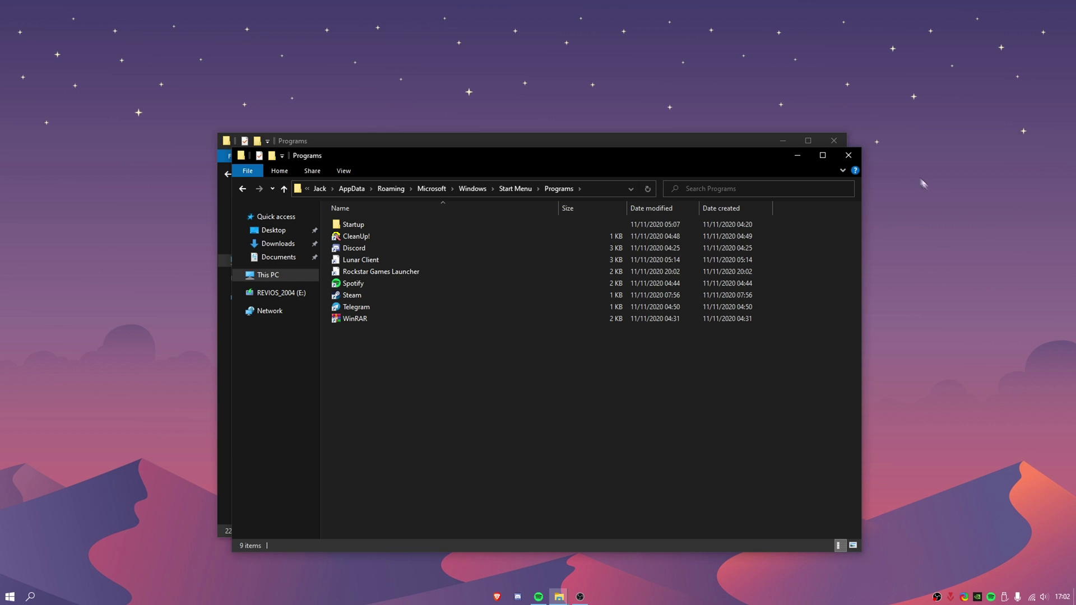
pyautogui.press('super+d')
pyautogui.click(10, 596)
pyautogui.scroll(-8, 118, 367)
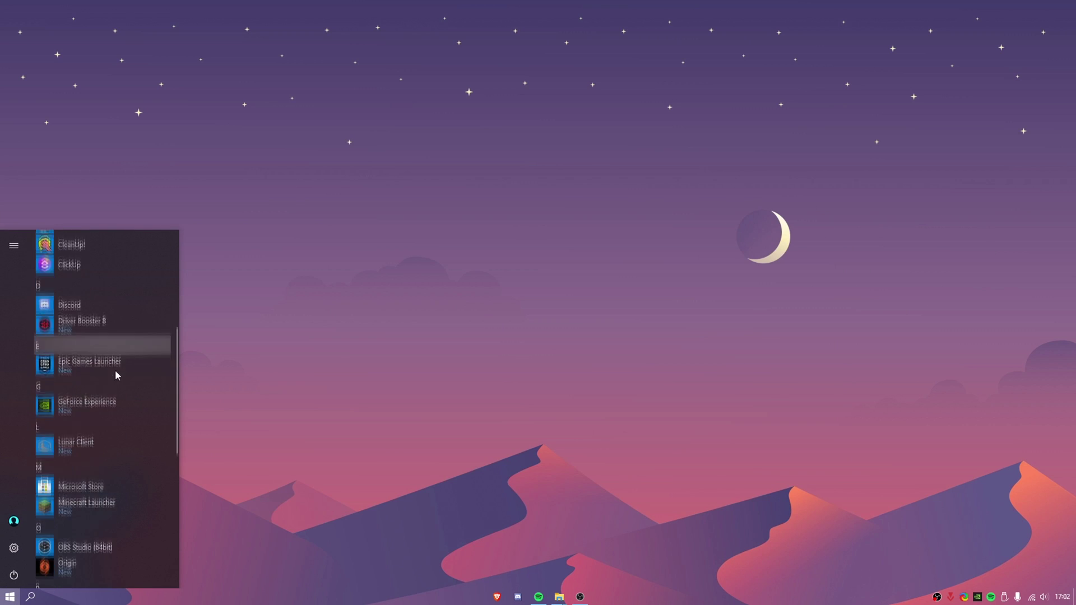
# Step: Scroll through the tile-free Start app list, then close Start
pyautogui.scroll(-8, 116, 369)
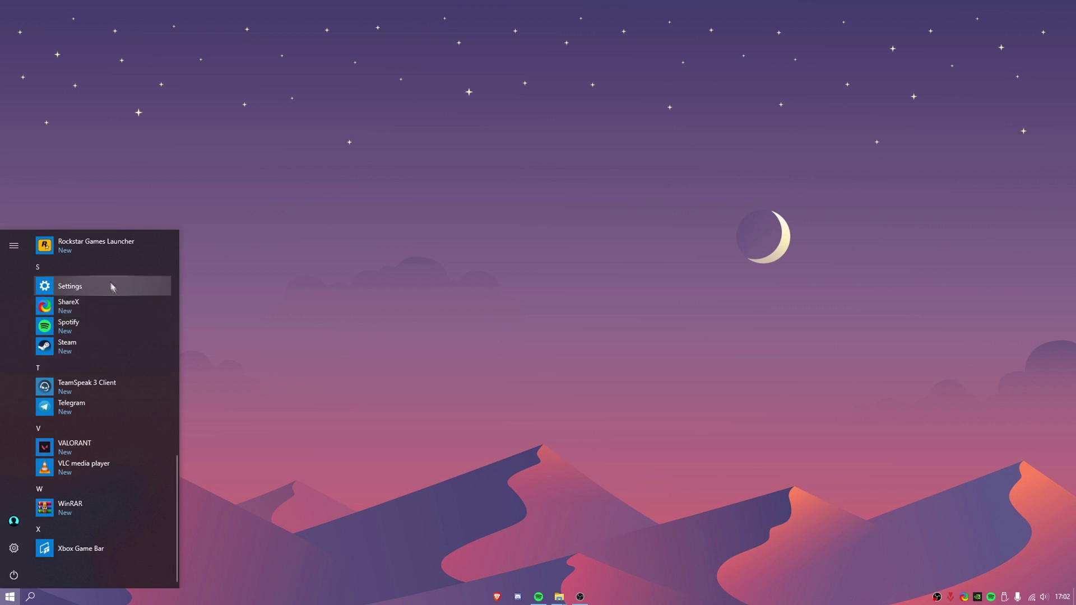
pyautogui.scroll(16, 112, 287)
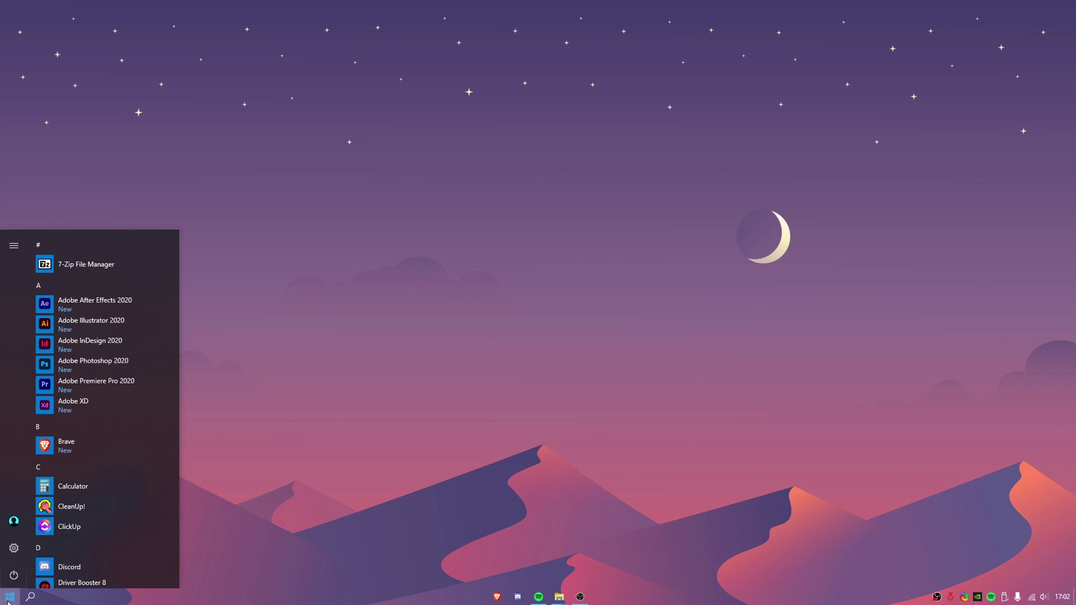
pyautogui.scroll(-10, 90, 370)
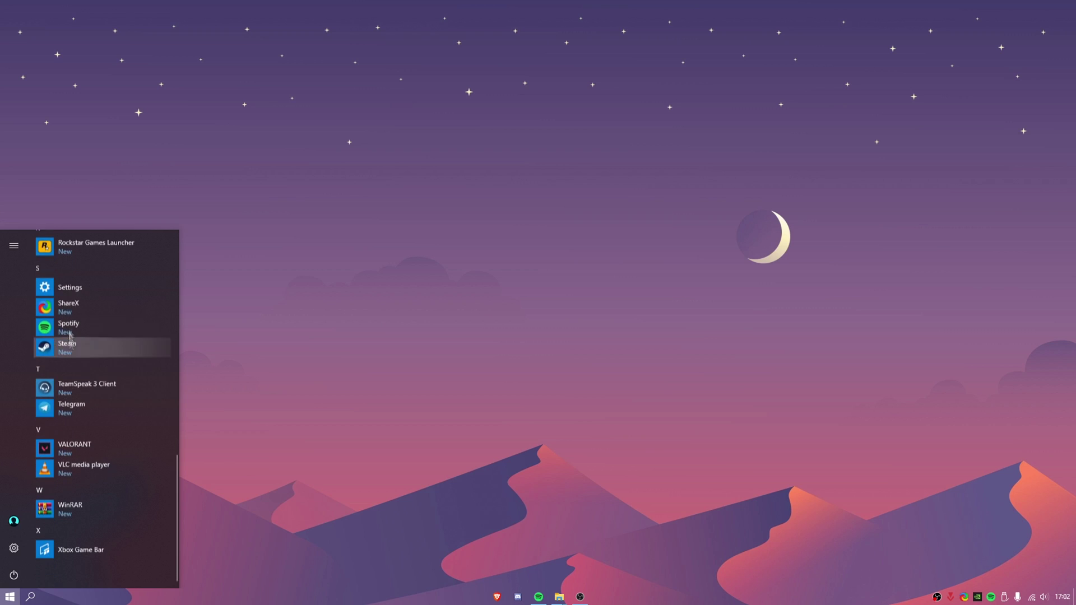
pyautogui.scroll(10, 94, 441)
pyautogui.click(72, 445)
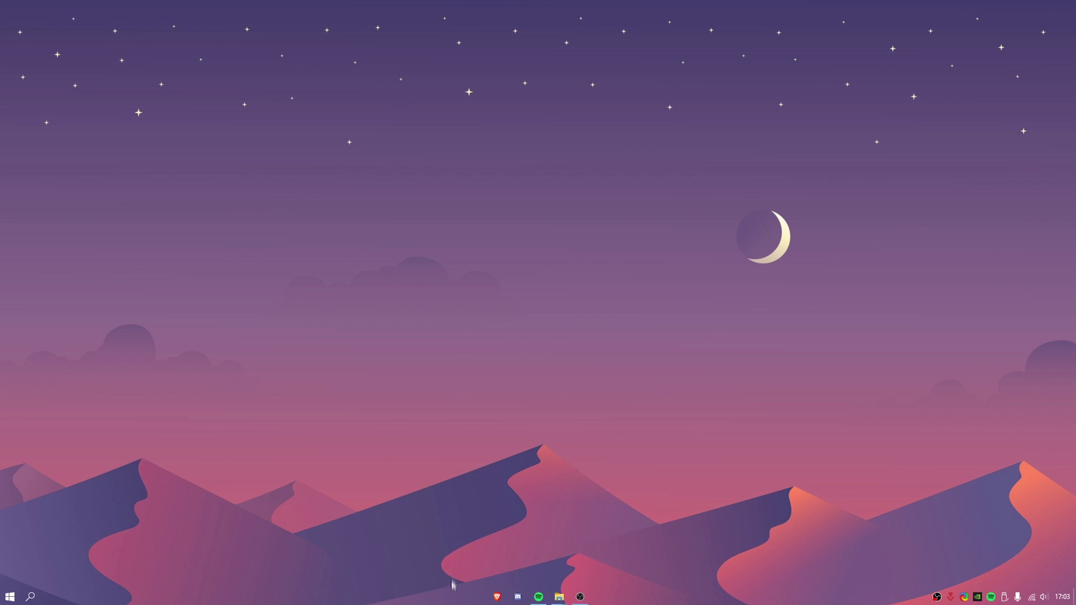
# Step: View the taskbar's Toolbars options, dismiss the menu, and bring up the Recording Explorer window
pyautogui.rightClick(658, 598)
pyautogui.moveTo(750, 362)
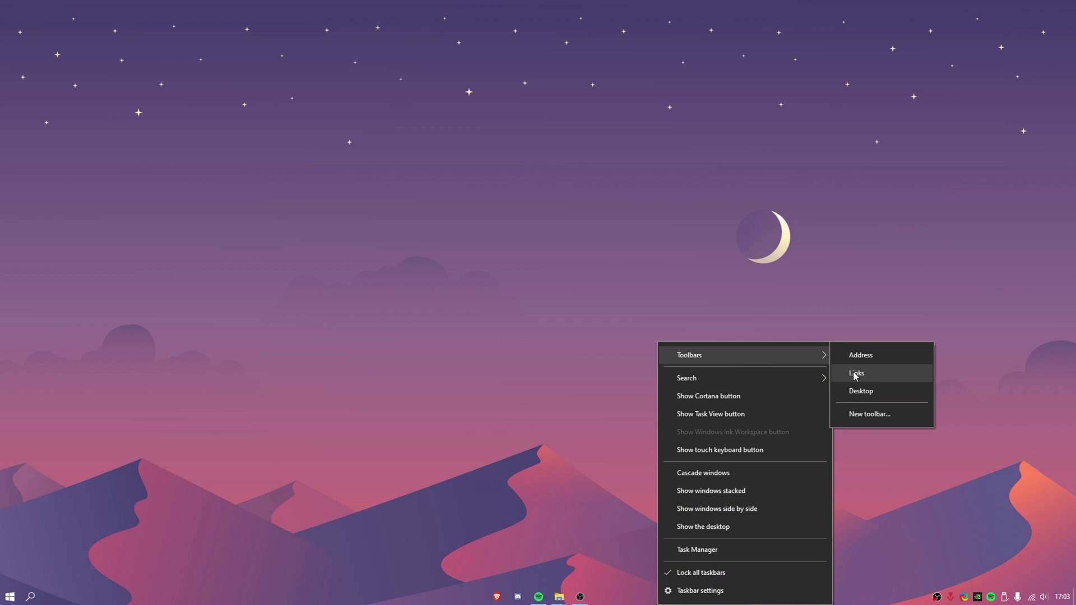
pyautogui.click(826, 314)
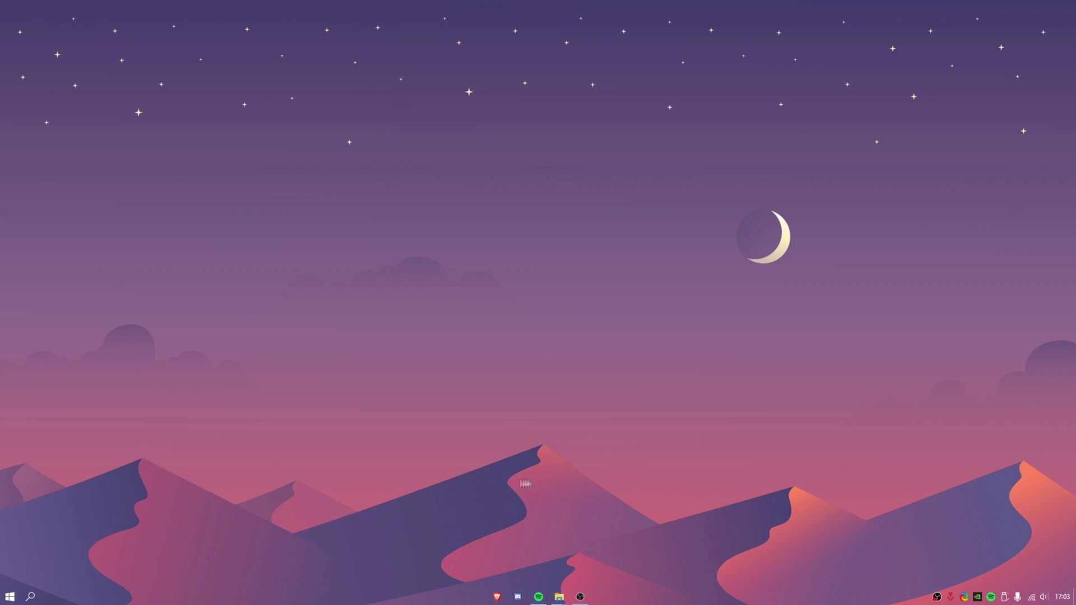
pyautogui.moveTo(563, 585)
pyautogui.click(514, 550)
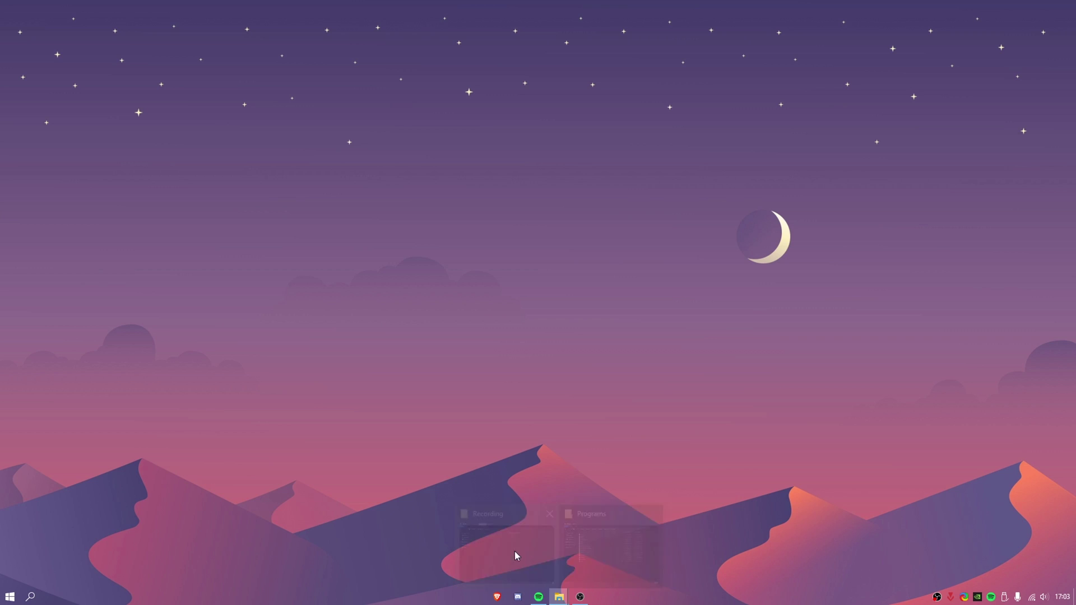
# Step: Go to Documents > TaskbarX and launch TaskbarX Configurator.exe
pyautogui.click(234, 213)
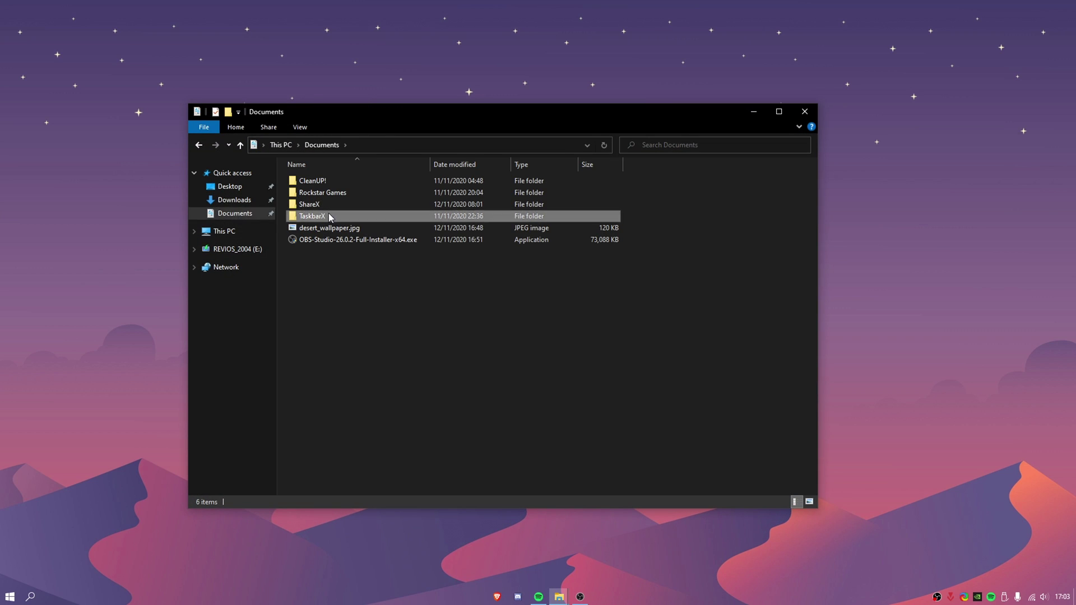
pyautogui.doubleClick(328, 215)
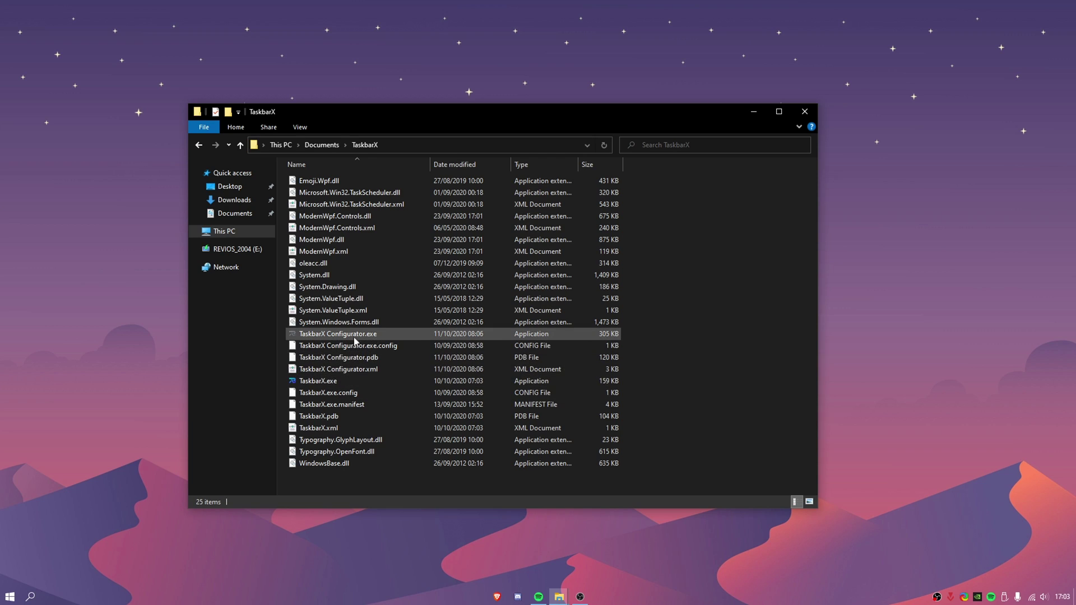
pyautogui.click(317, 335)
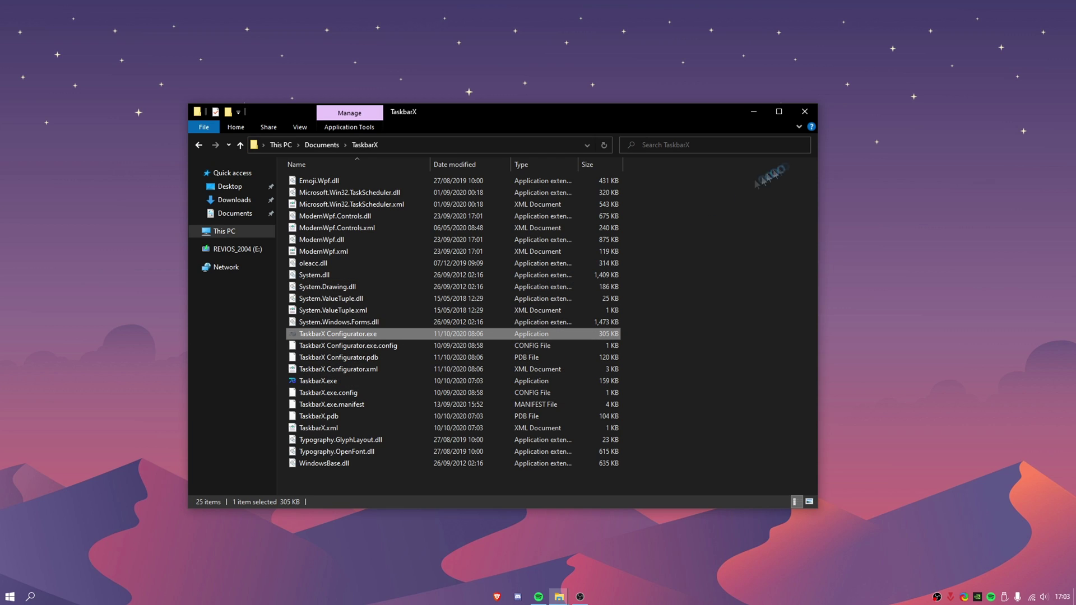
pyautogui.doubleClick(314, 335)
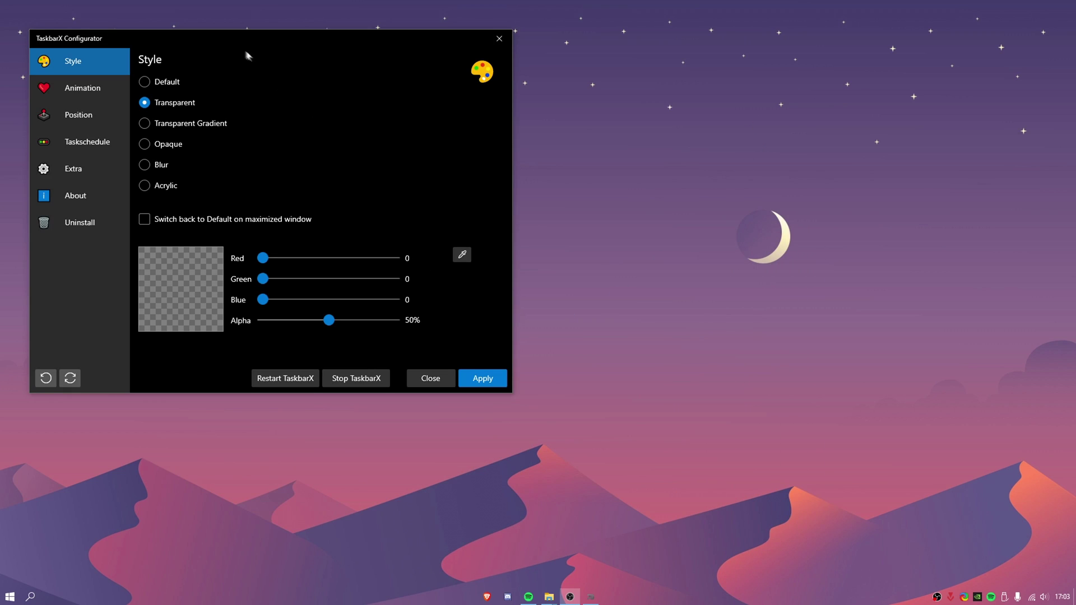
# Step: Try the Blur taskbar style, then apply Transparent again
pyautogui.moveTo(230, 43); pyautogui.dragTo(449, 60)
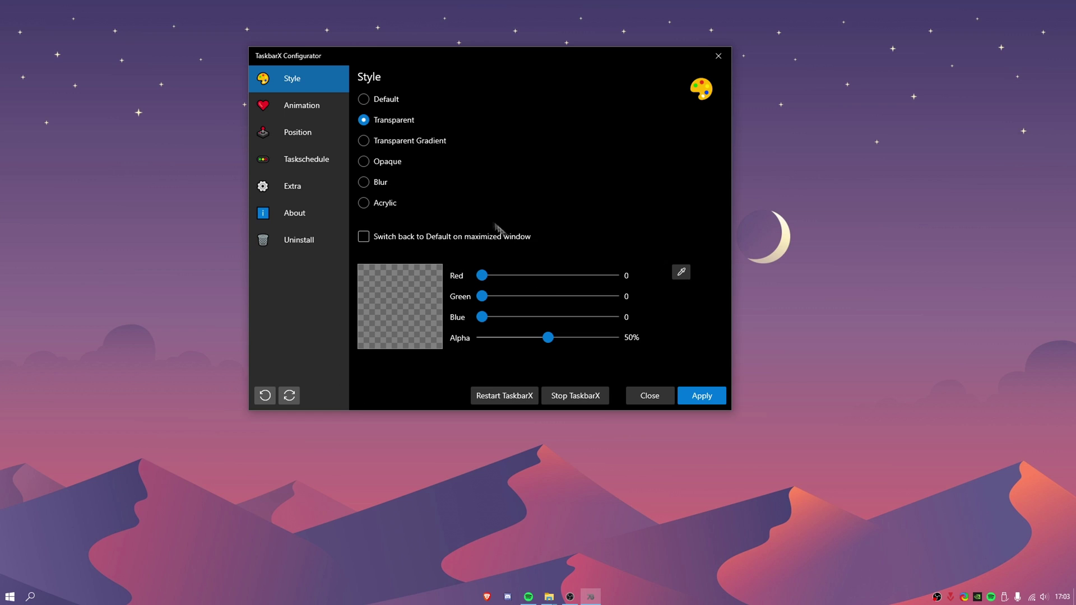
pyautogui.click(364, 182)
pyautogui.click(710, 403)
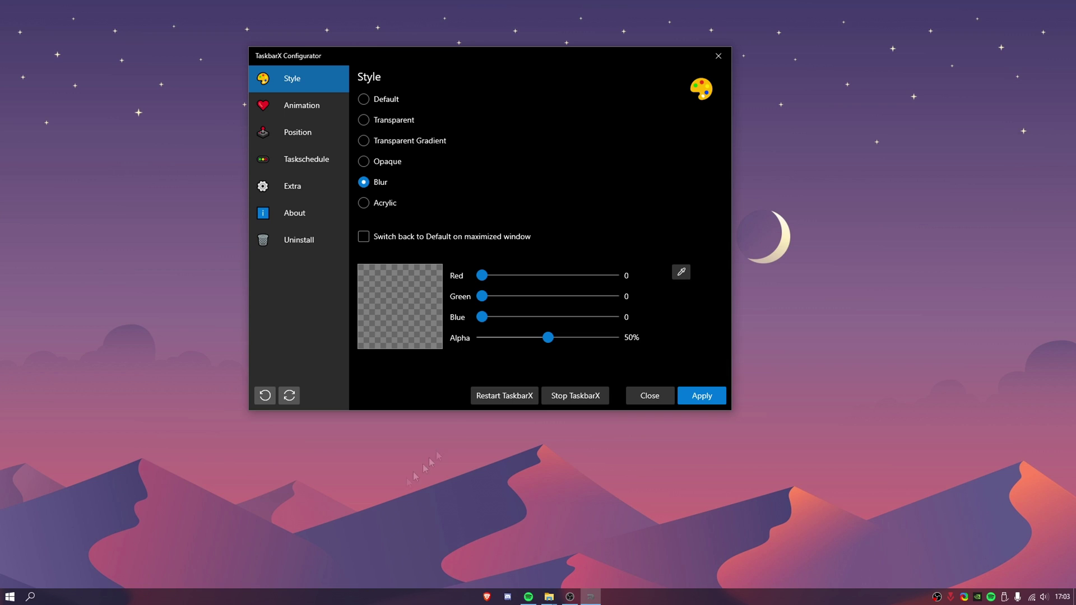
pyautogui.click(377, 122)
pyautogui.click(701, 397)
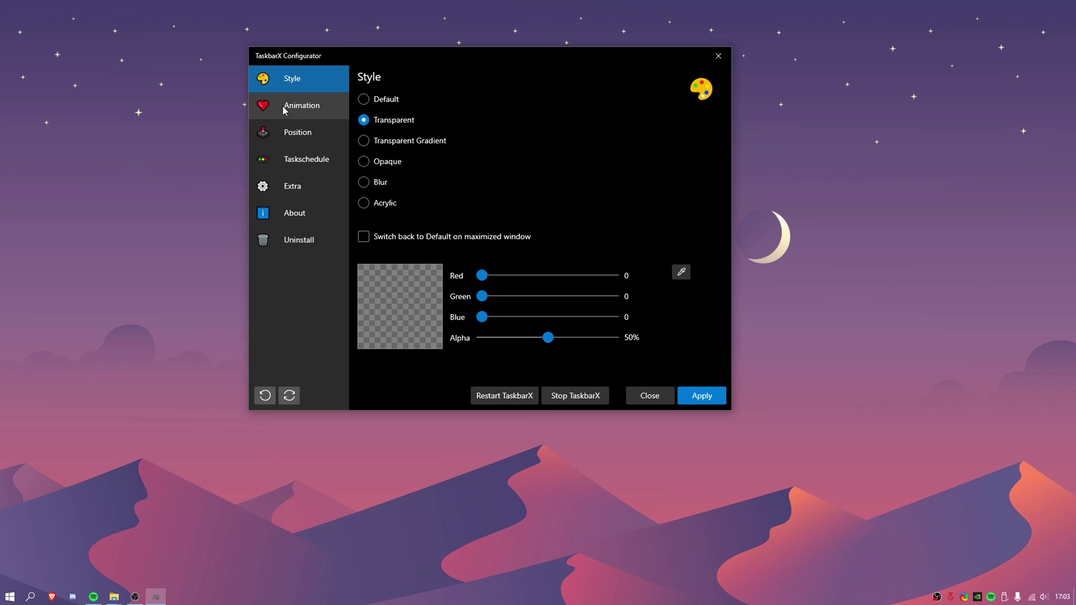
# Step: Browse the sidebar pages, set Extra centring to the primary taskbar only, and close the configurator
pyautogui.click(290, 133)
pyautogui.click(296, 186)
pyautogui.click(306, 213)
pyautogui.click(309, 240)
pyautogui.click(305, 186)
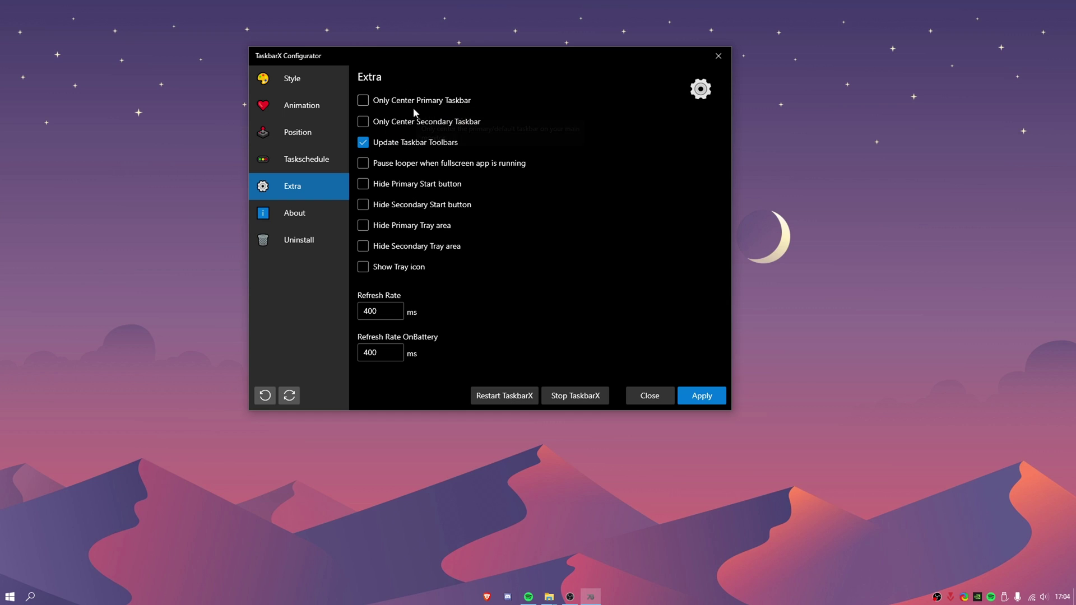
pyautogui.click(381, 123)
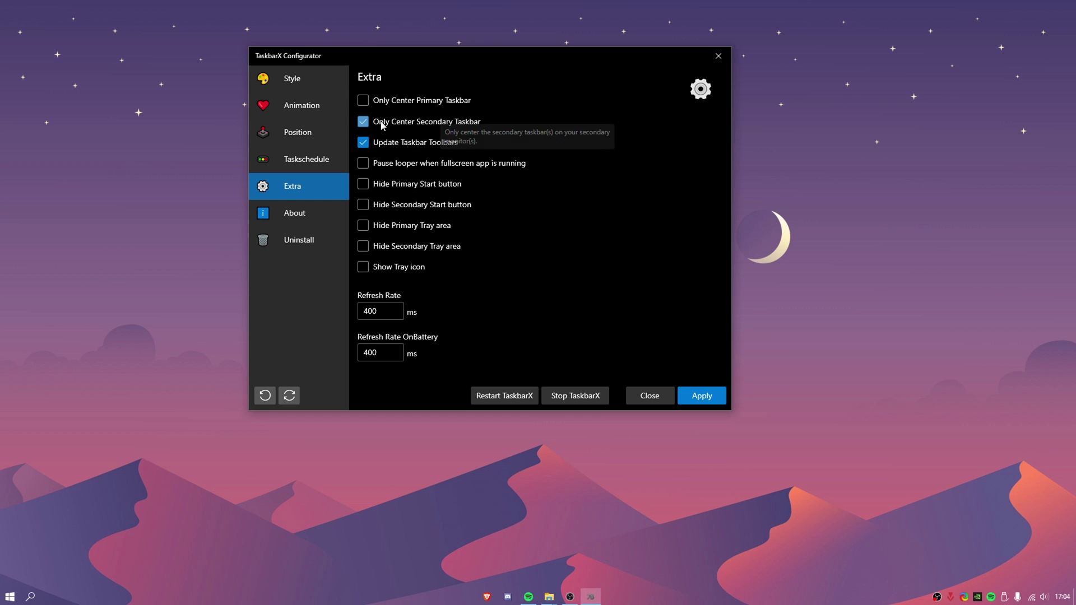
pyautogui.click(381, 123)
pyautogui.click(404, 101)
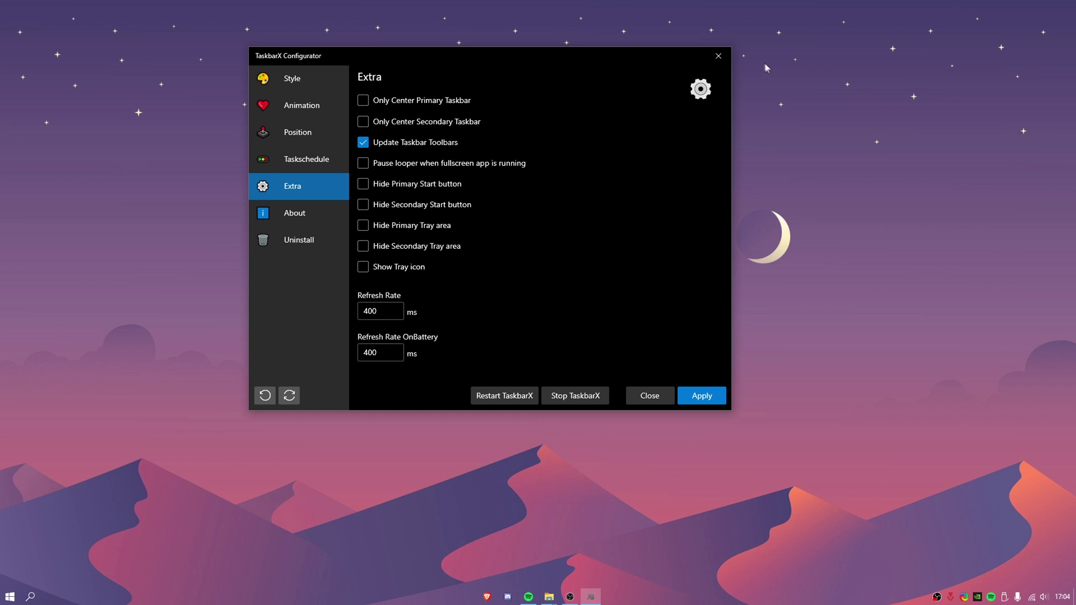
pyautogui.click(719, 56)
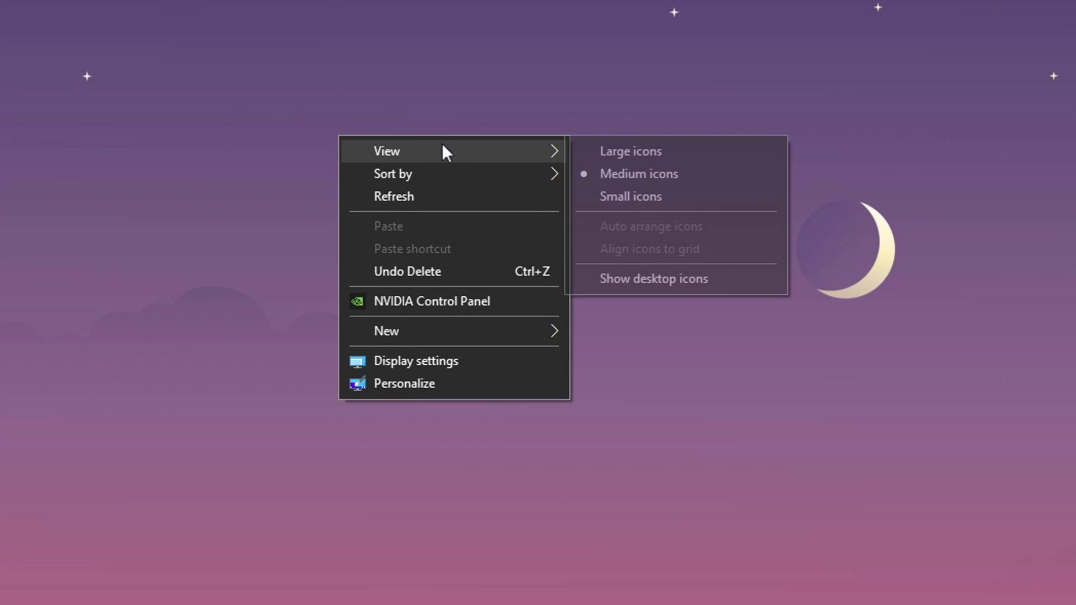
pyautogui.click(659, 277)
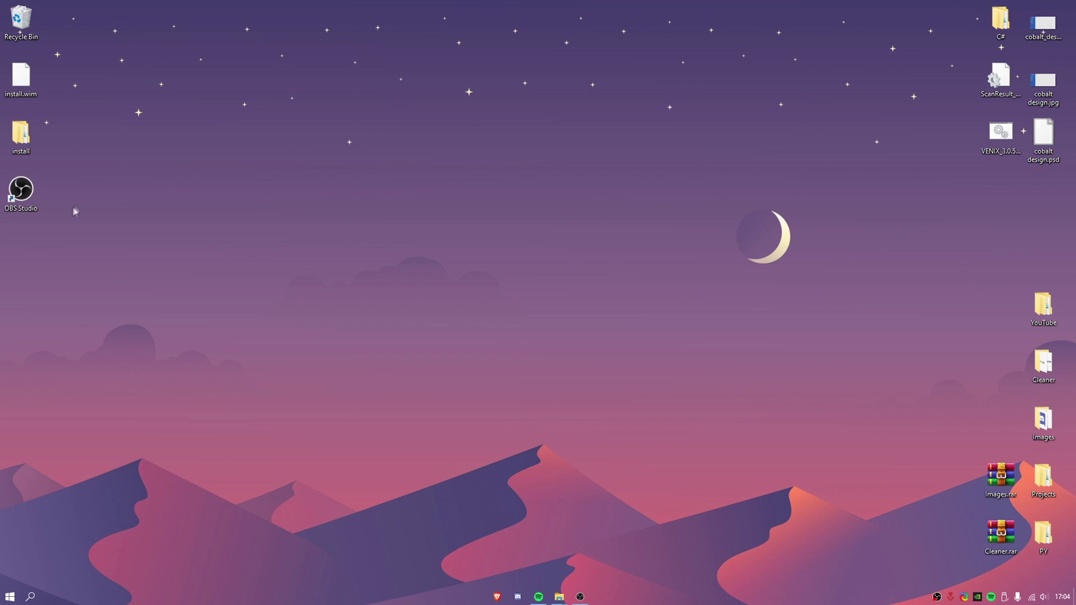
pyautogui.rightClick(399, 160)
pyautogui.moveTo(502, 168)
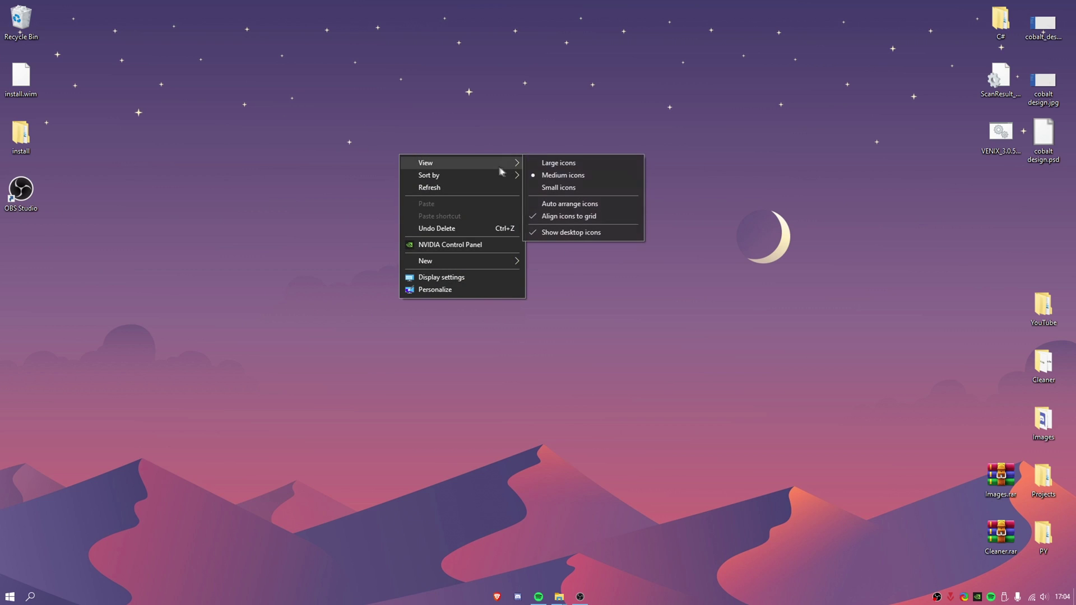
pyautogui.click(589, 232)
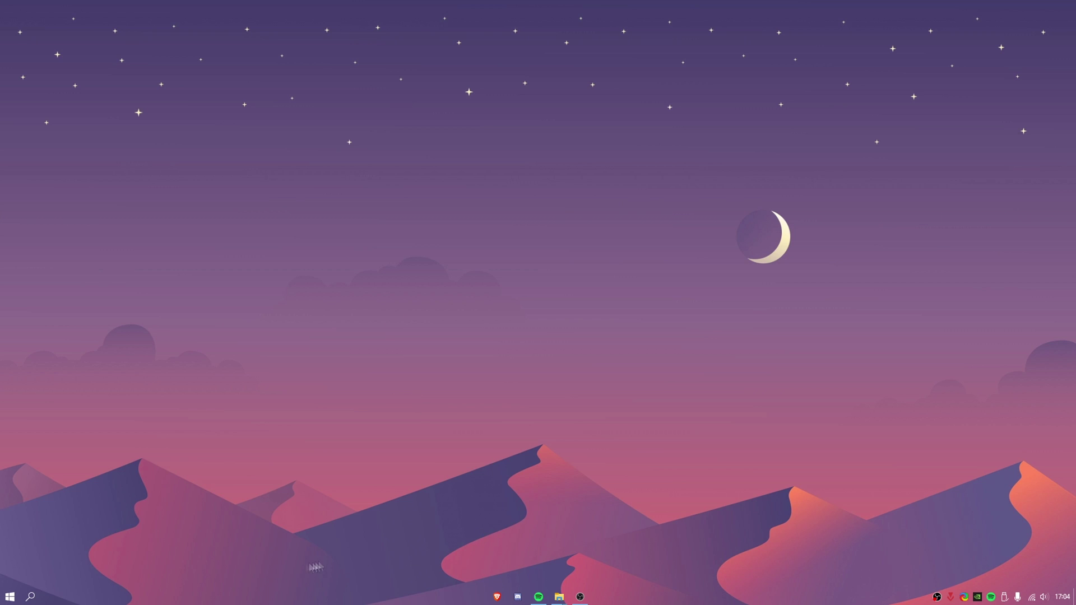
pyautogui.rightClick(637, 601)
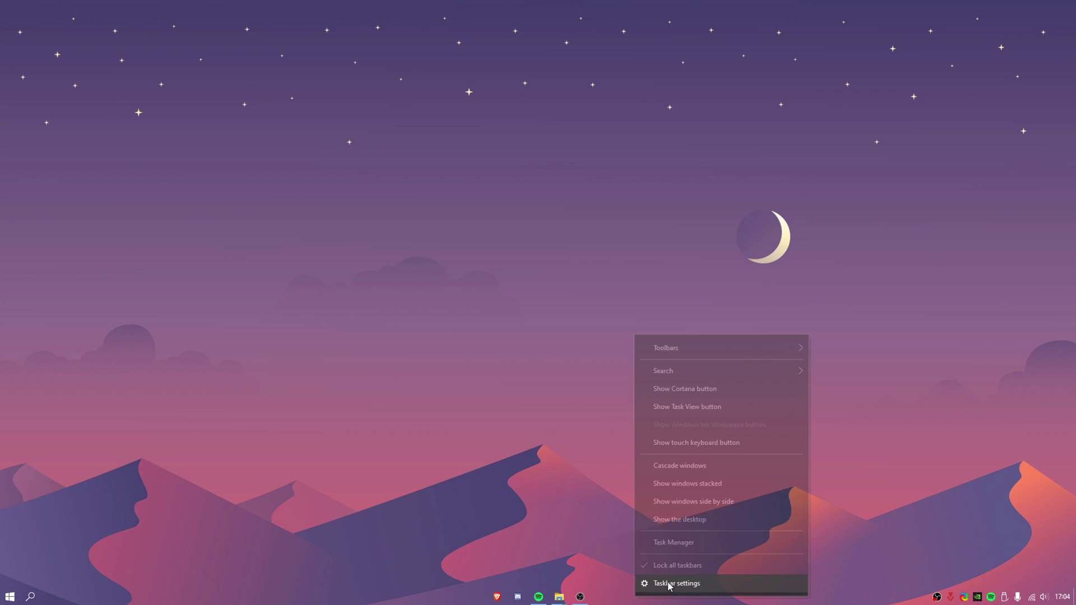
pyautogui.click(680, 562)
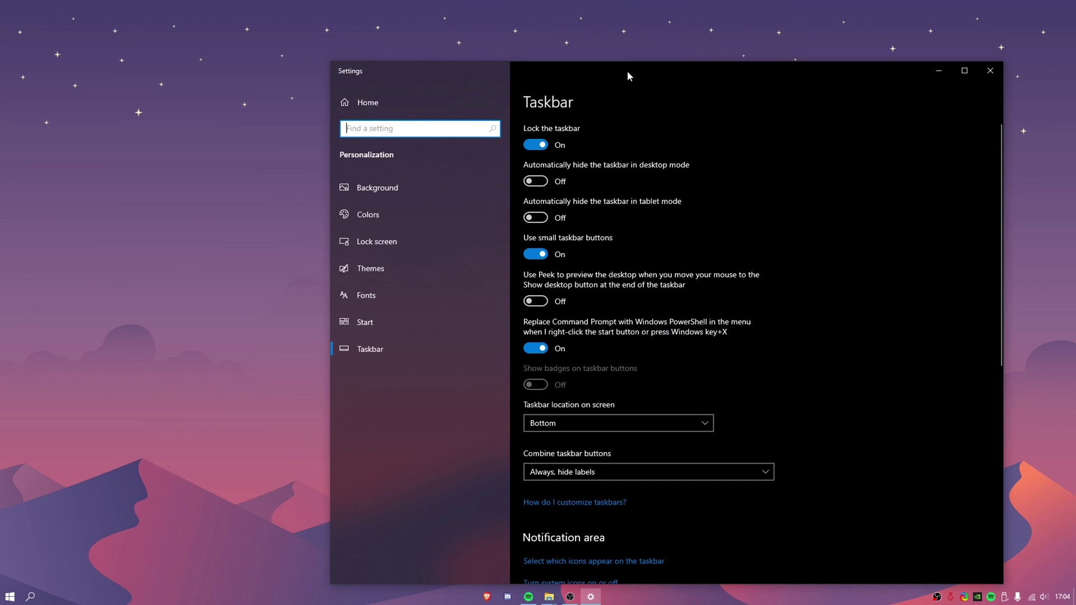
pyautogui.moveTo(628, 71); pyautogui.dragTo(585, 39)
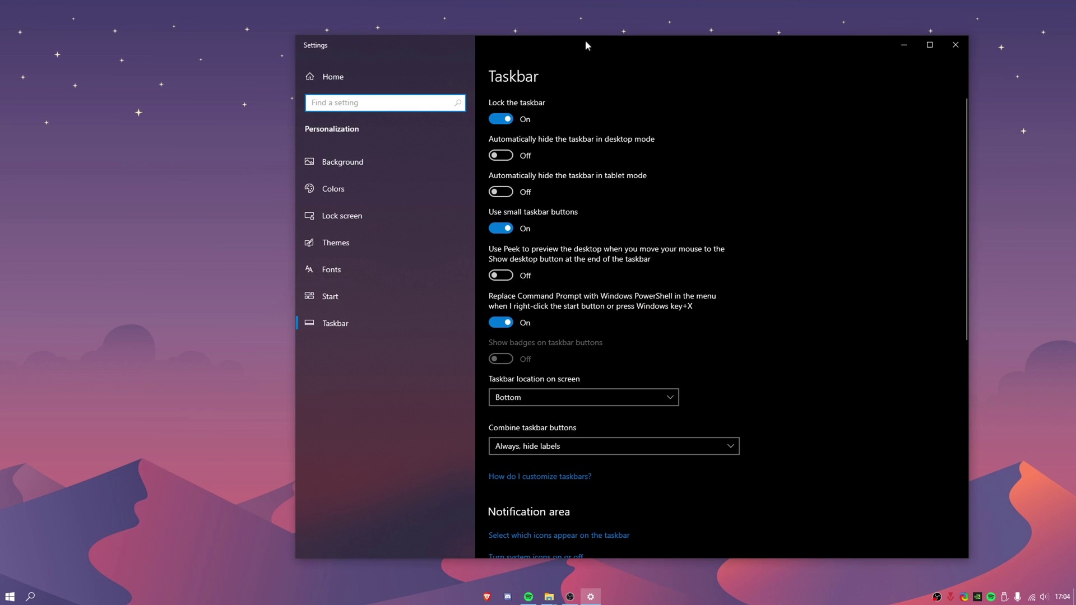
pyautogui.click(506, 229)
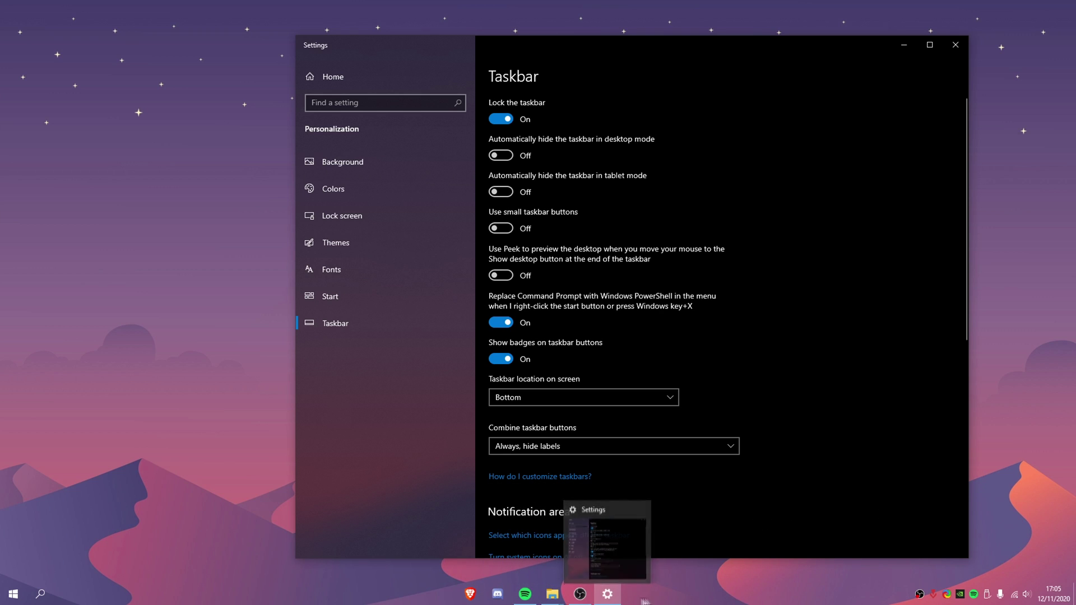
pyautogui.click(501, 228)
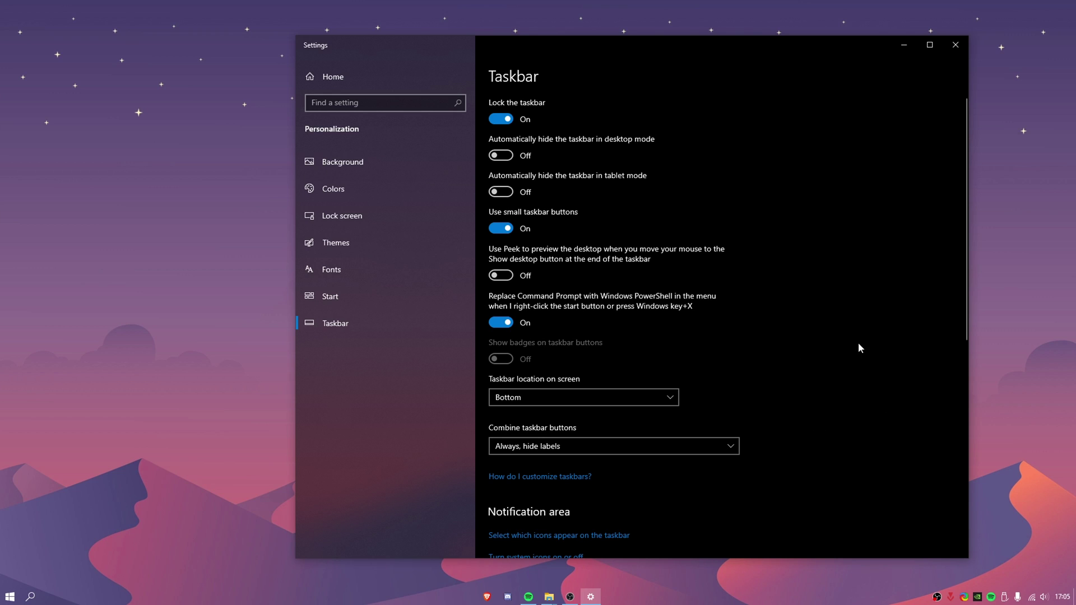
pyautogui.hotkey('alt', 'F4')
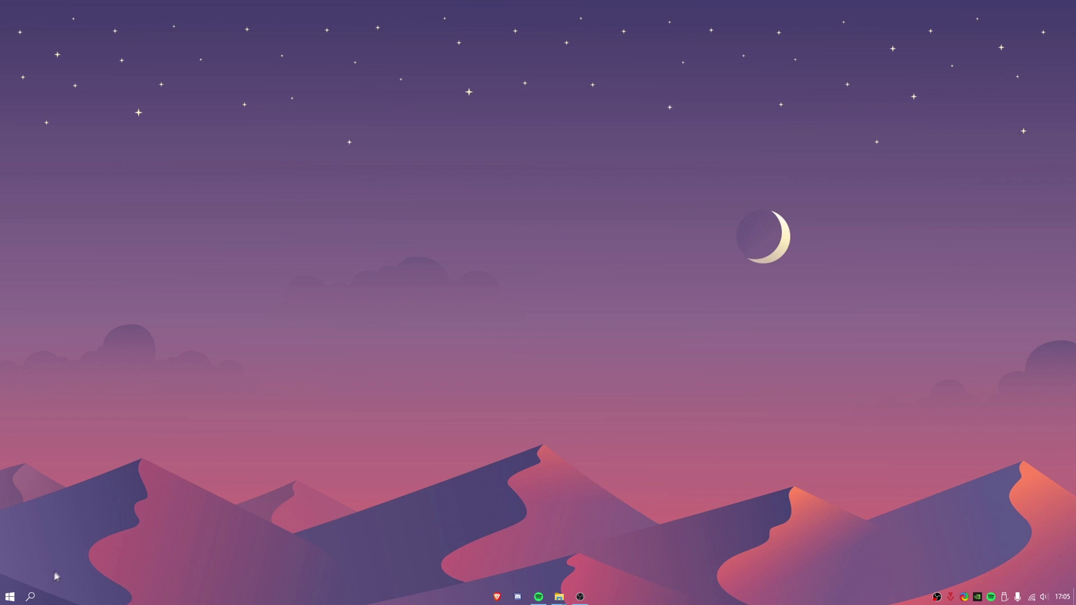
# Step: Toggle the search panel and Start menu open and closed
pyautogui.click(32, 597)
pyautogui.click(32, 598)
pyautogui.click(32, 598)
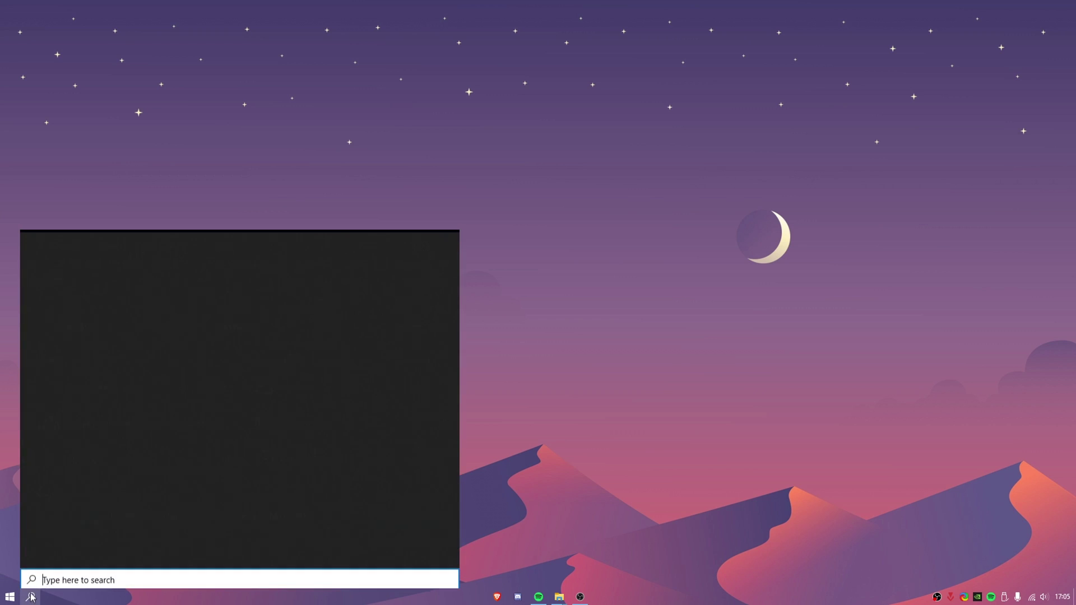
pyautogui.click(32, 597)
pyautogui.click(9, 598)
pyautogui.click(9, 600)
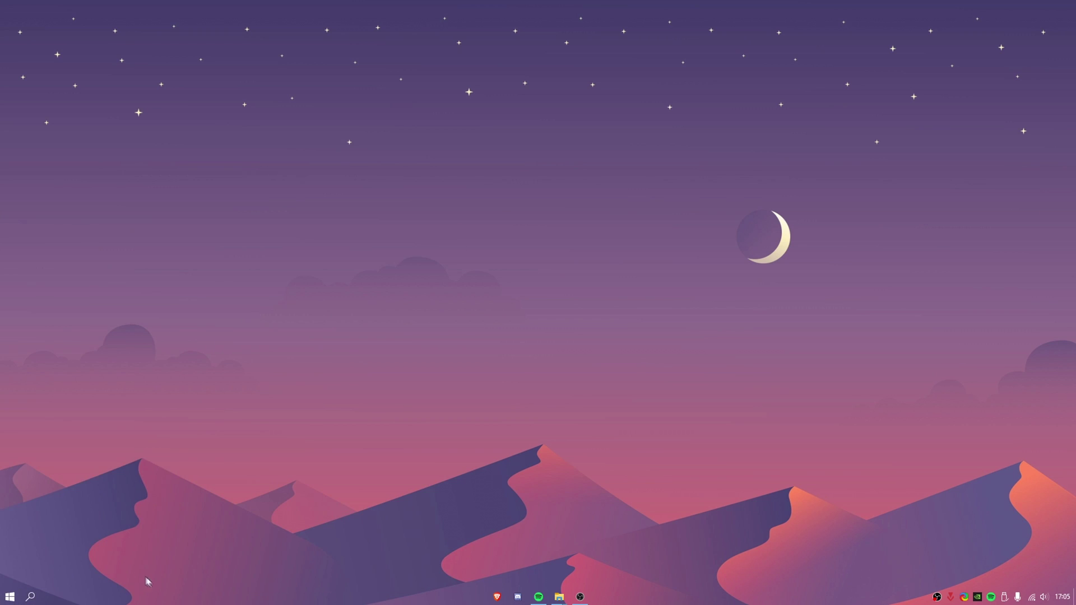
# Step: Dismiss the taskbar's options menu and open the Start app list
pyautogui.rightClick(162, 599)
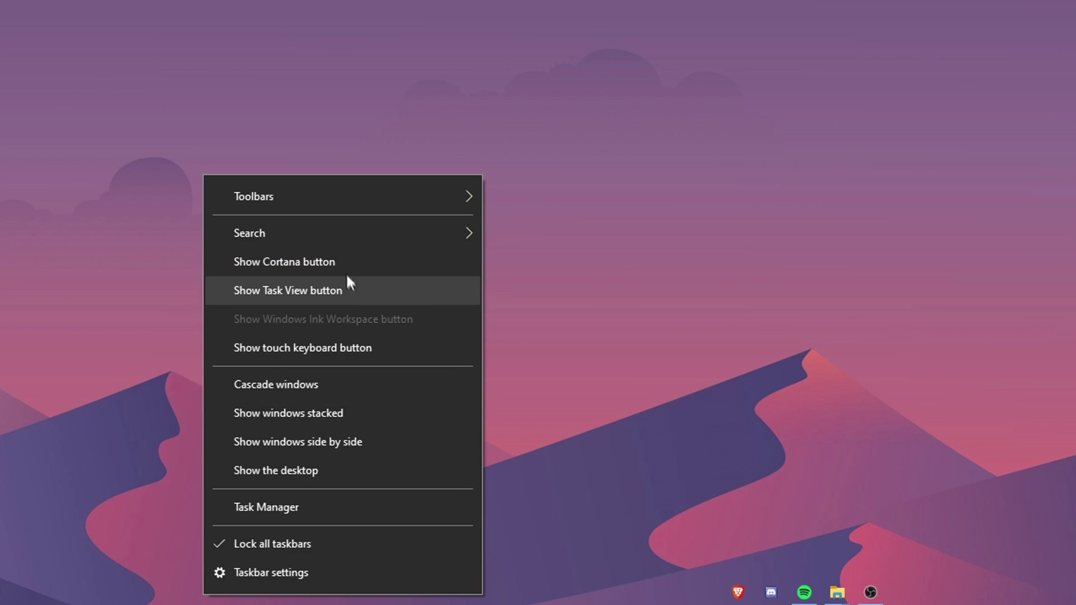
pyautogui.moveTo(349, 241)
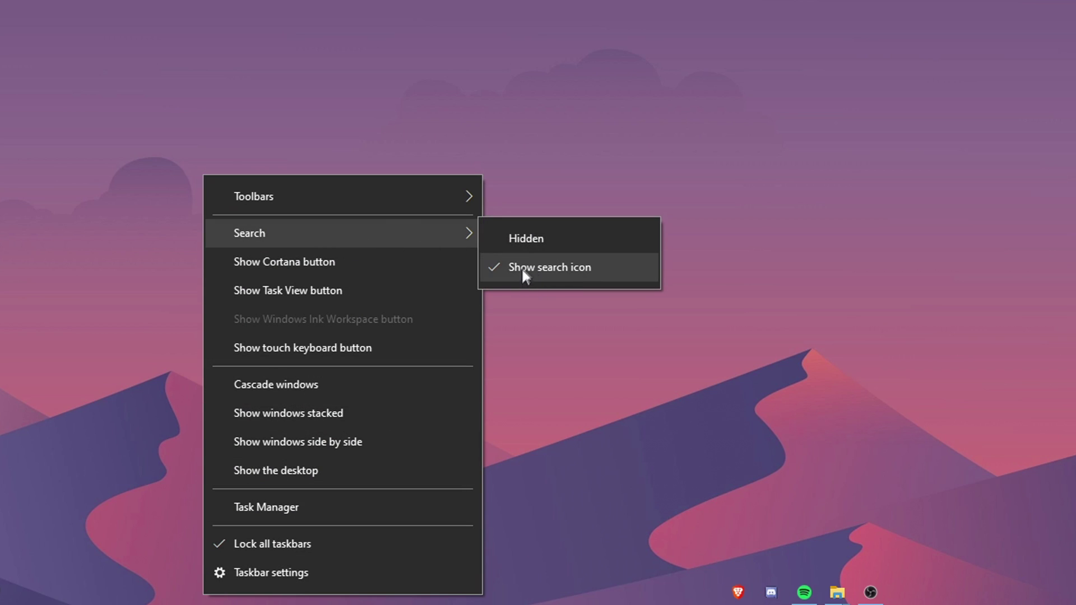
pyautogui.click(538, 273)
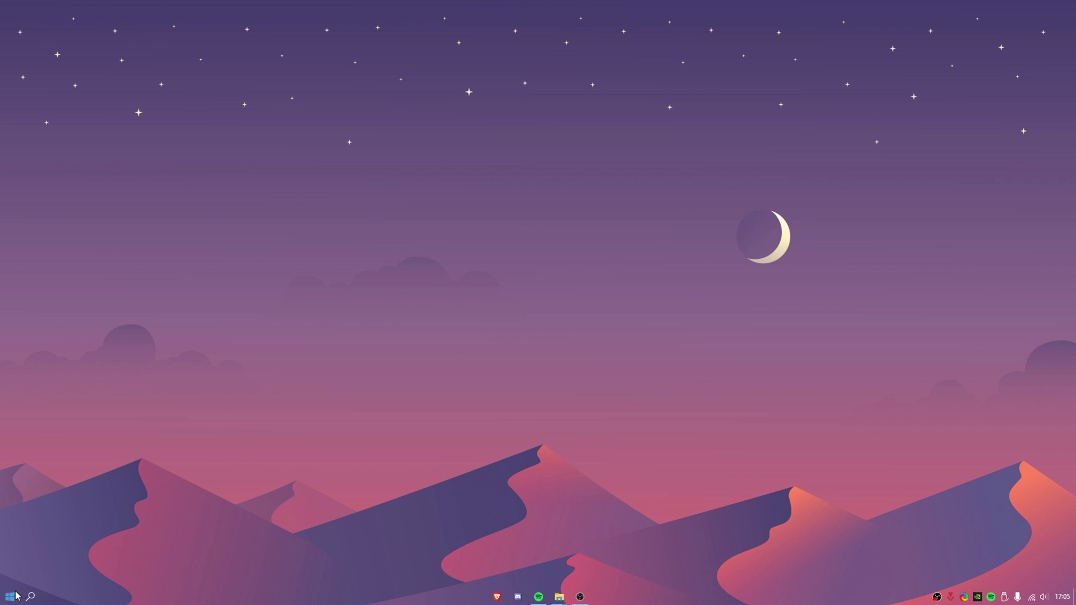
pyautogui.click(14, 597)
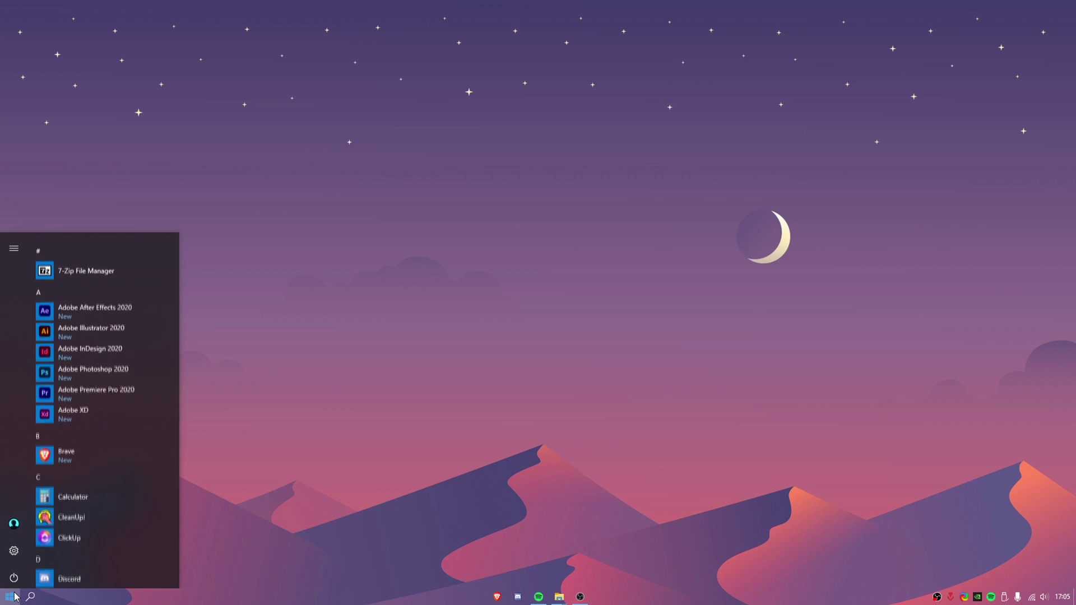
# Step: In the Start folder settings, turn on File Explorer, Documents, Downloads and Music
pyautogui.rightClick(14, 549)
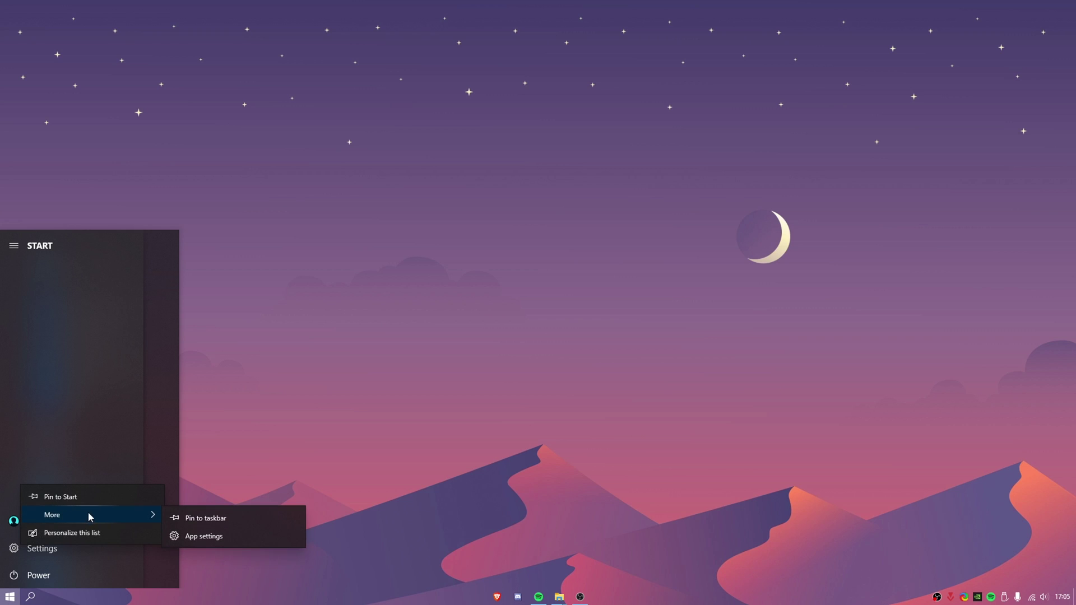
pyautogui.click(72, 534)
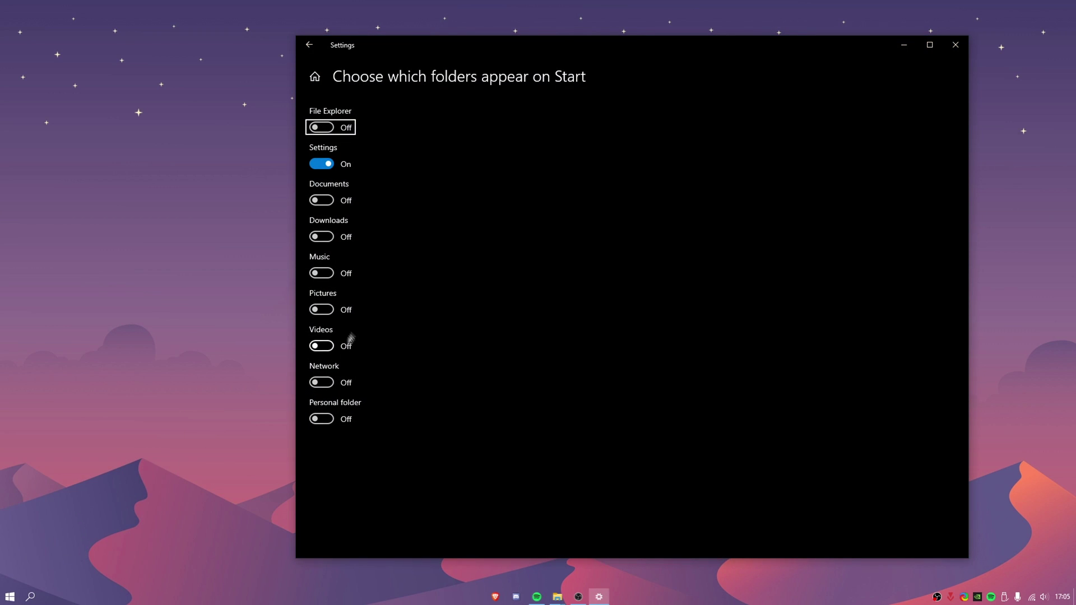
pyautogui.click(10, 596)
pyautogui.moveTo(14, 546)
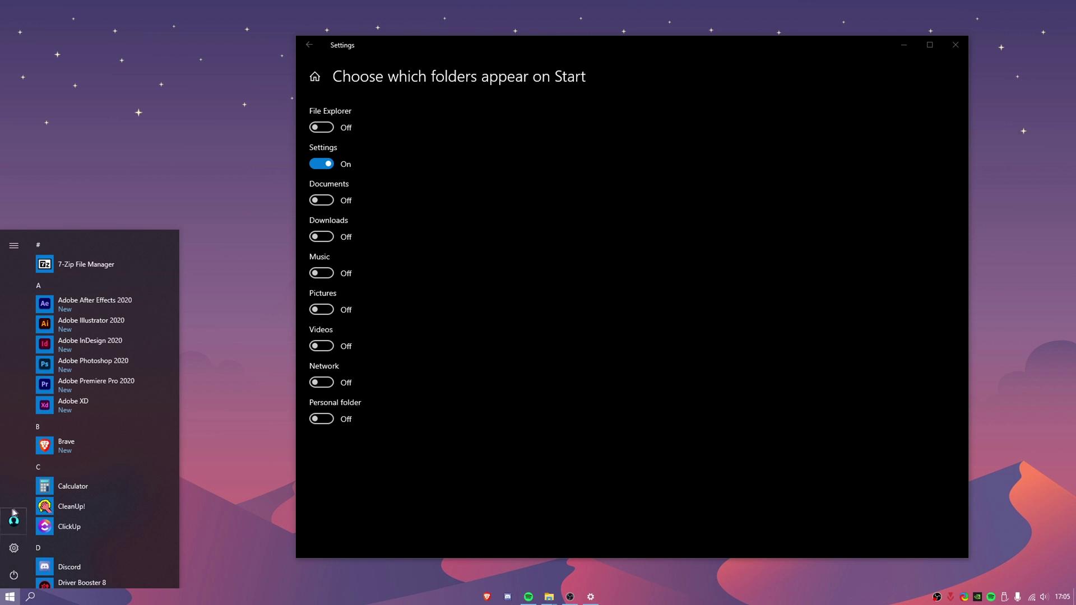
pyautogui.click(322, 128)
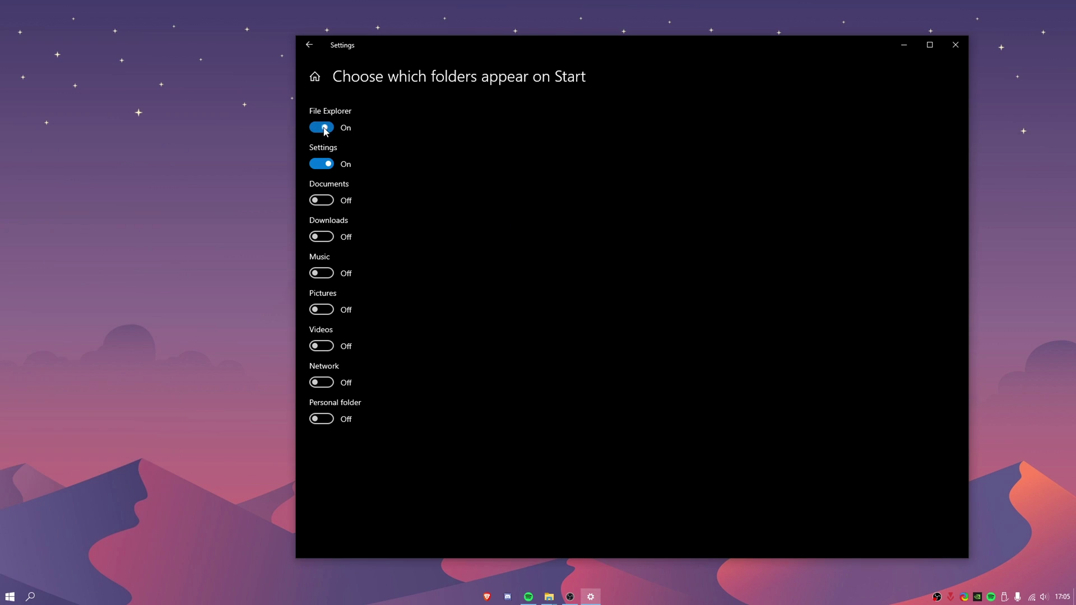
pyautogui.click(322, 200)
pyautogui.click(322, 237)
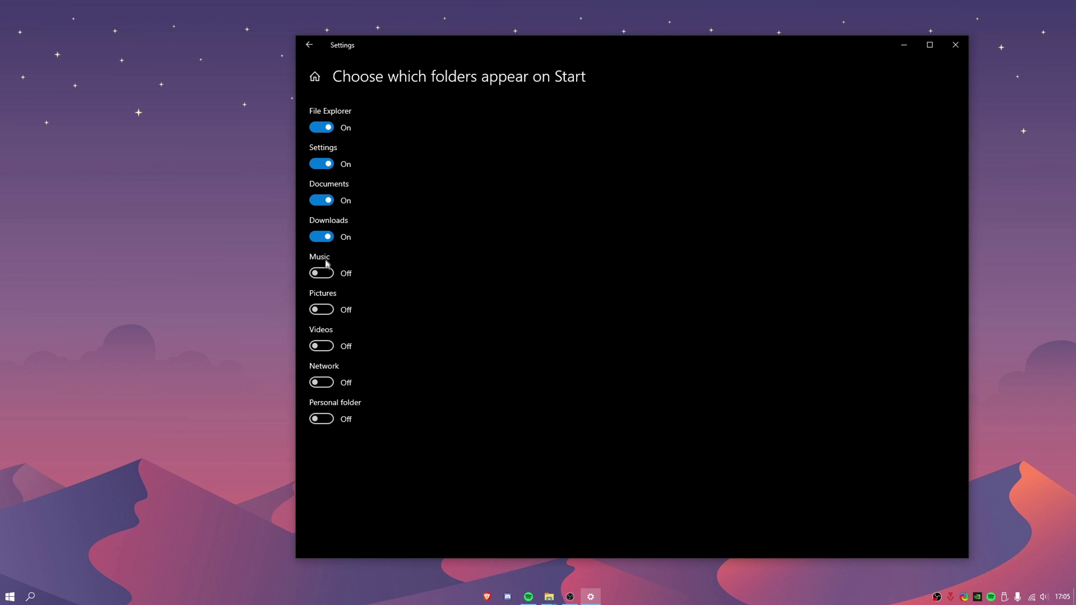
pyautogui.click(321, 273)
# Step: Preview Start, then hide Music and Documents while keeping File Explorer on
pyautogui.click(9, 596)
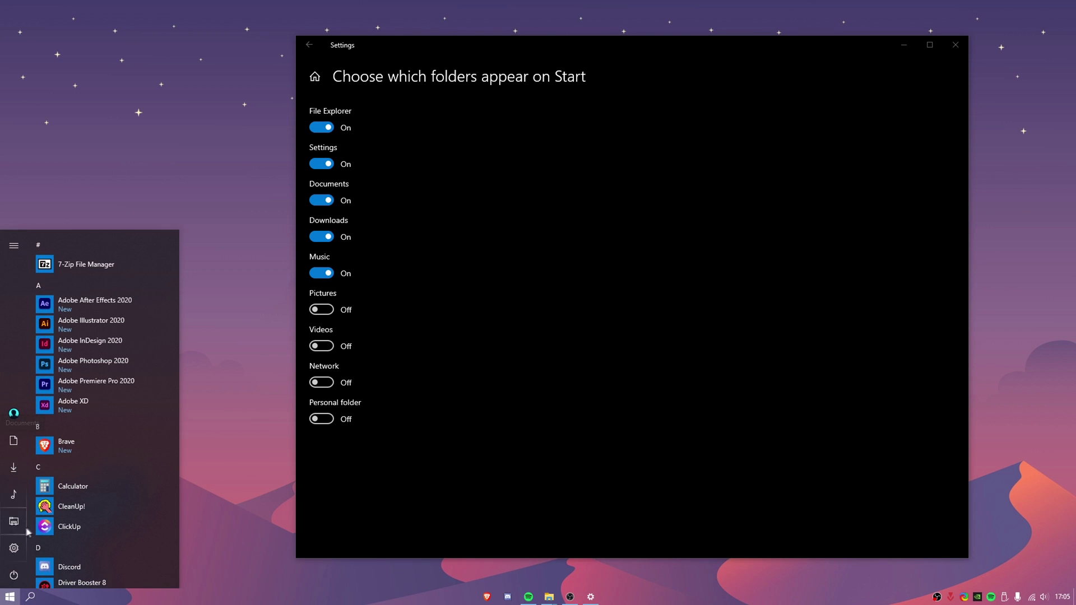
pyautogui.click(323, 274)
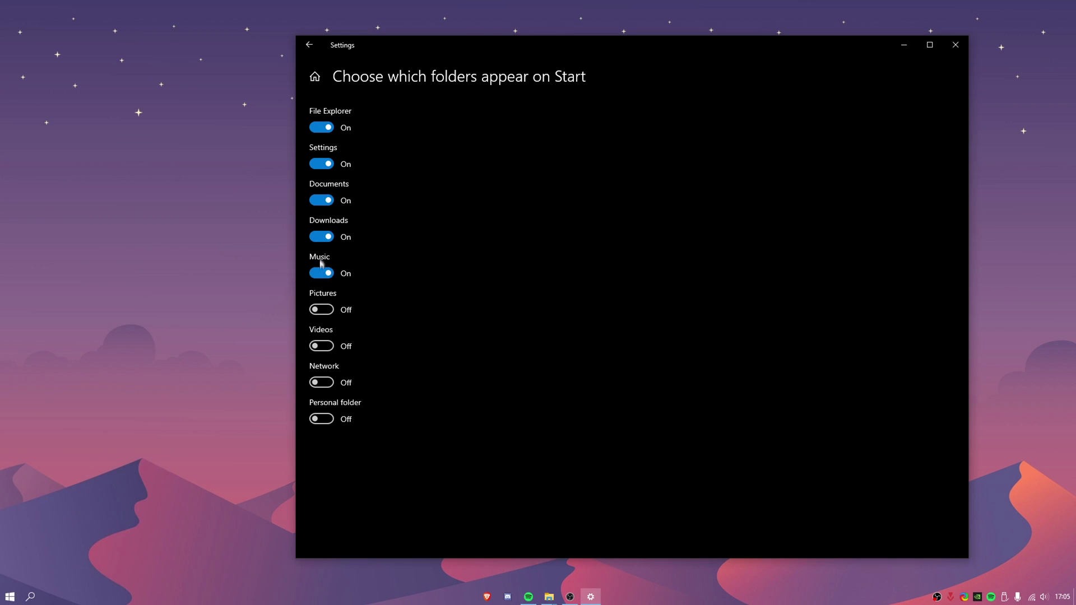
pyautogui.click(324, 273)
pyautogui.click(321, 201)
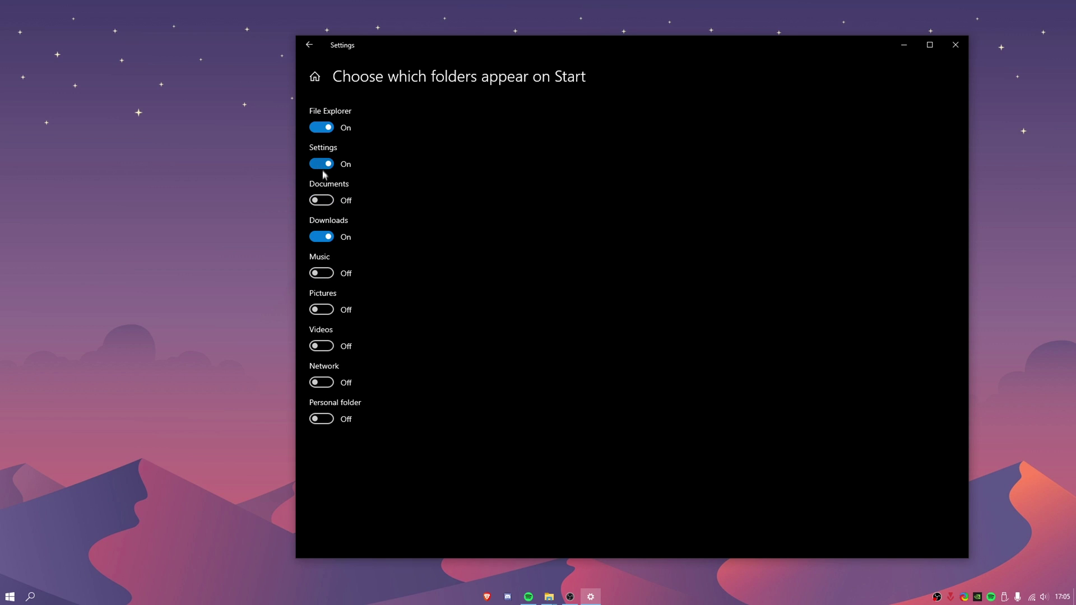
pyautogui.click(324, 130)
pyautogui.click(323, 130)
# Step: Preview Start again, hide Downloads, and close the Settings window
pyautogui.press('super')
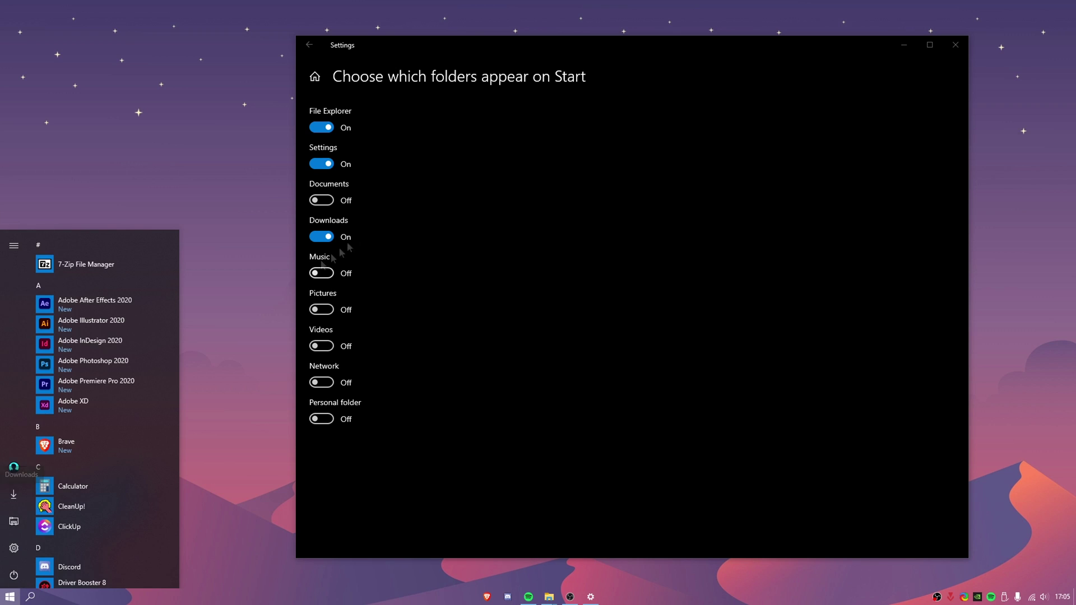
pyautogui.click(329, 232)
pyautogui.click(9, 597)
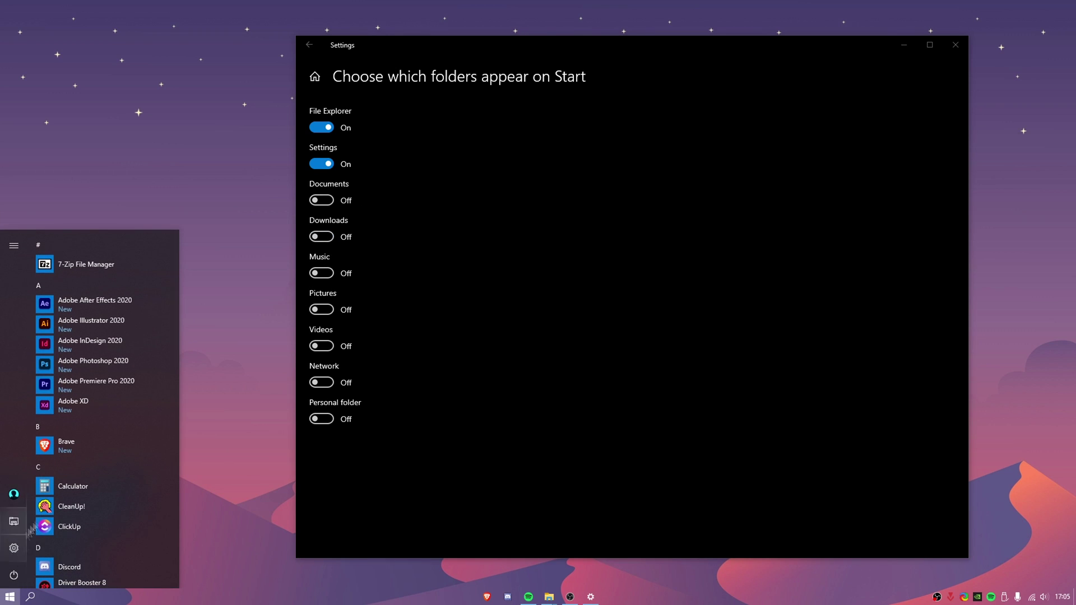
pyautogui.moveTo(19, 531)
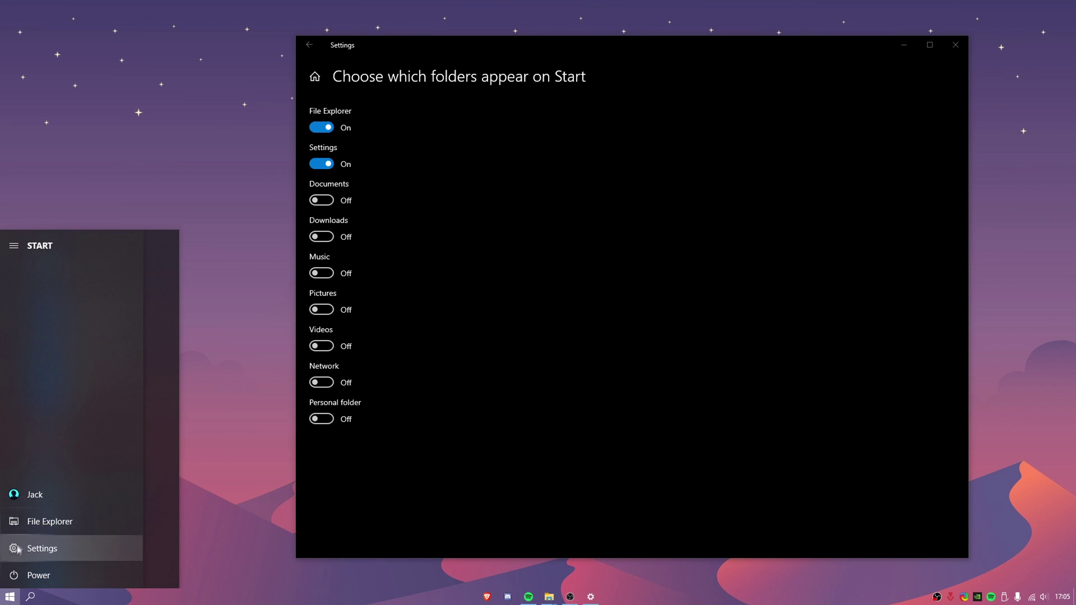
pyautogui.click(651, 343)
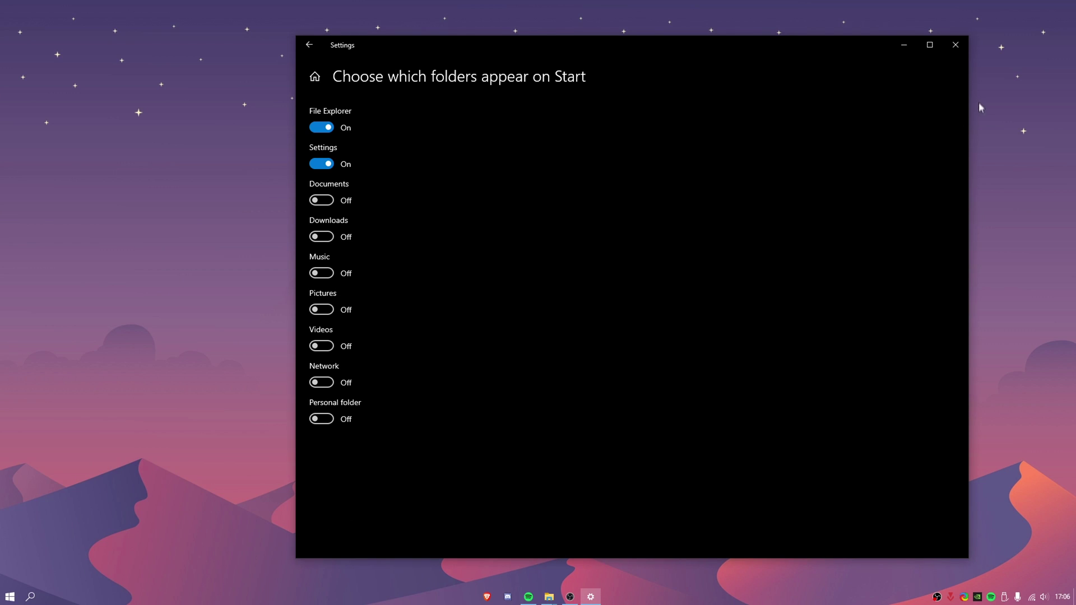
pyautogui.click(955, 44)
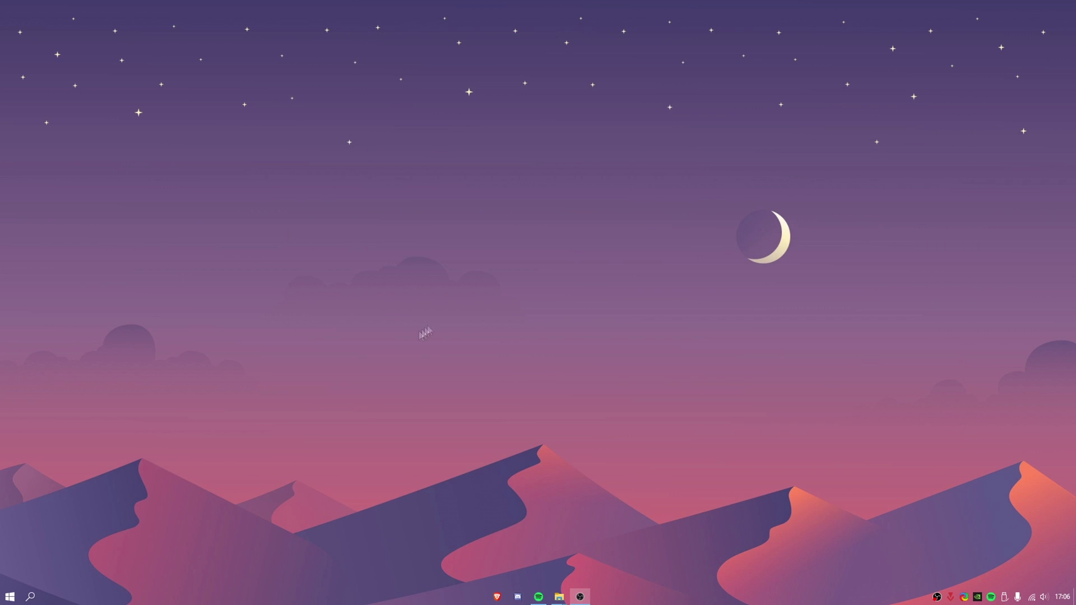
# Step: Widen Start, pin Brave as a tile, and name its group 'Games'
pyautogui.click(10, 596)
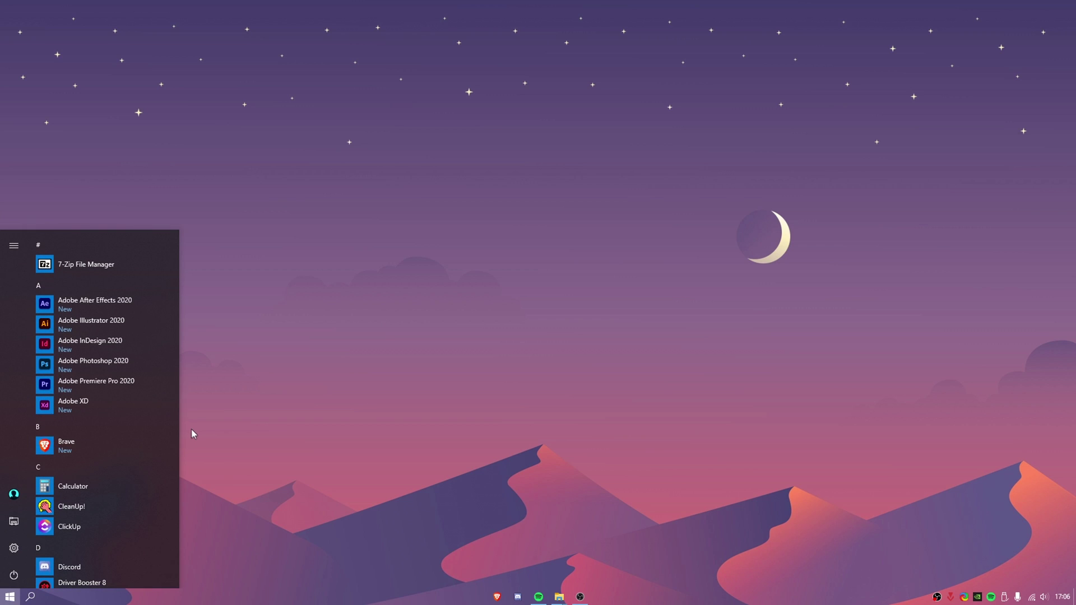
pyautogui.moveTo(180, 426); pyautogui.dragTo(258, 426)
pyautogui.rightClick(96, 445)
pyautogui.click(144, 458)
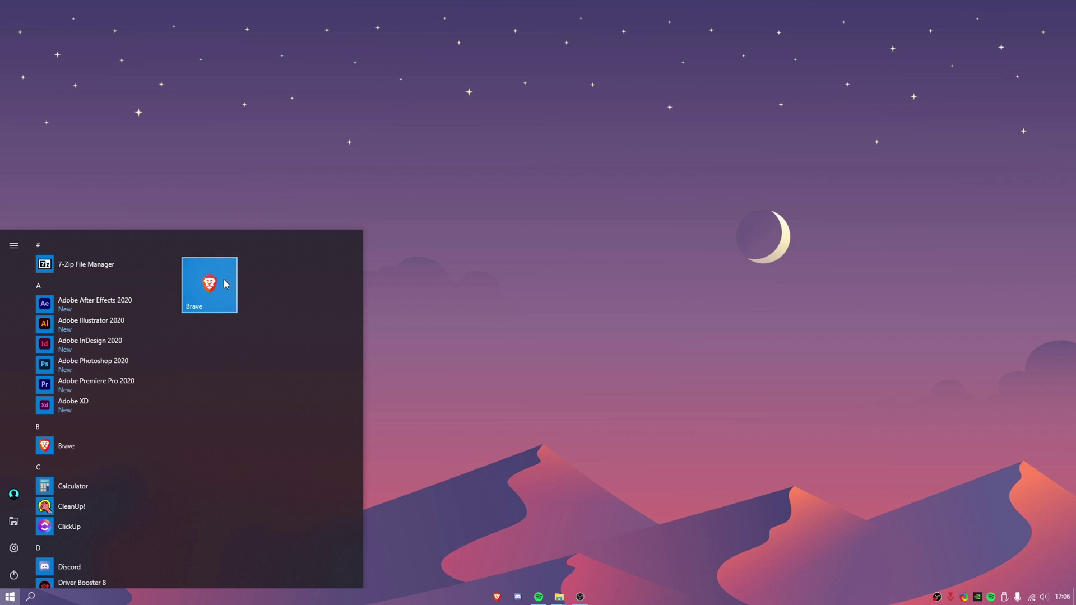
pyautogui.moveTo(282, 248)
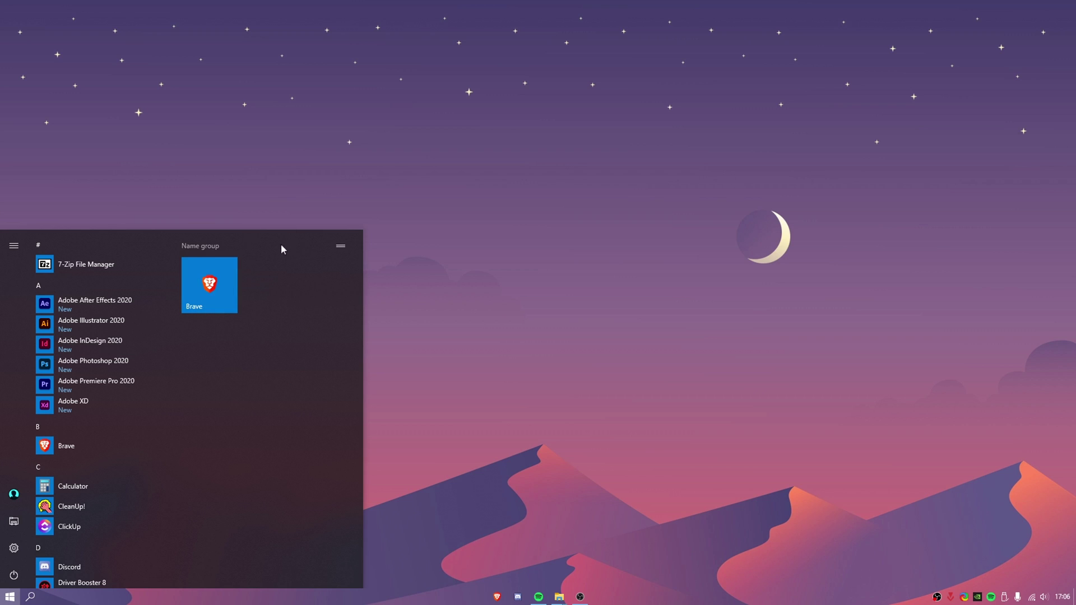
pyautogui.click(217, 247)
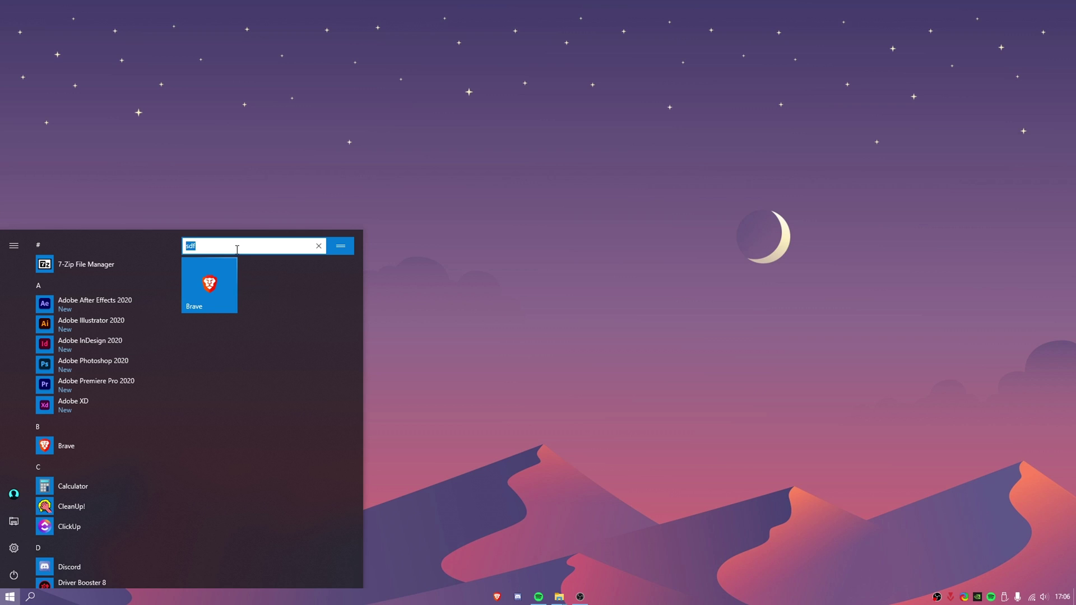
pyautogui.write('Games')
pyautogui.press('Return')
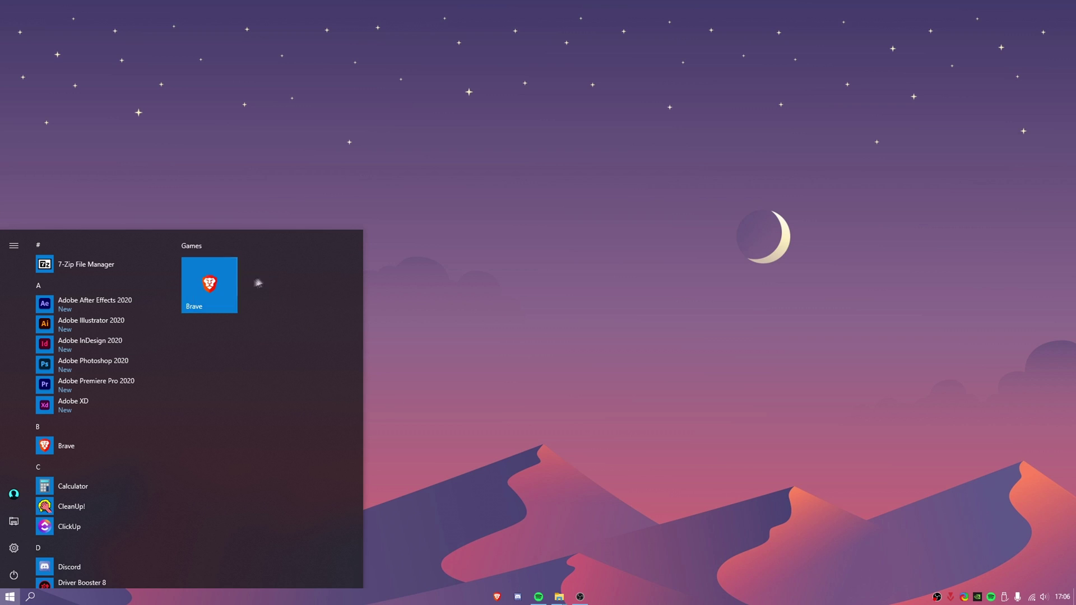
# Step: Unpin the Games group from Start, then recheck the tile-free Start menu and close it
pyautogui.rightClick(207, 244)
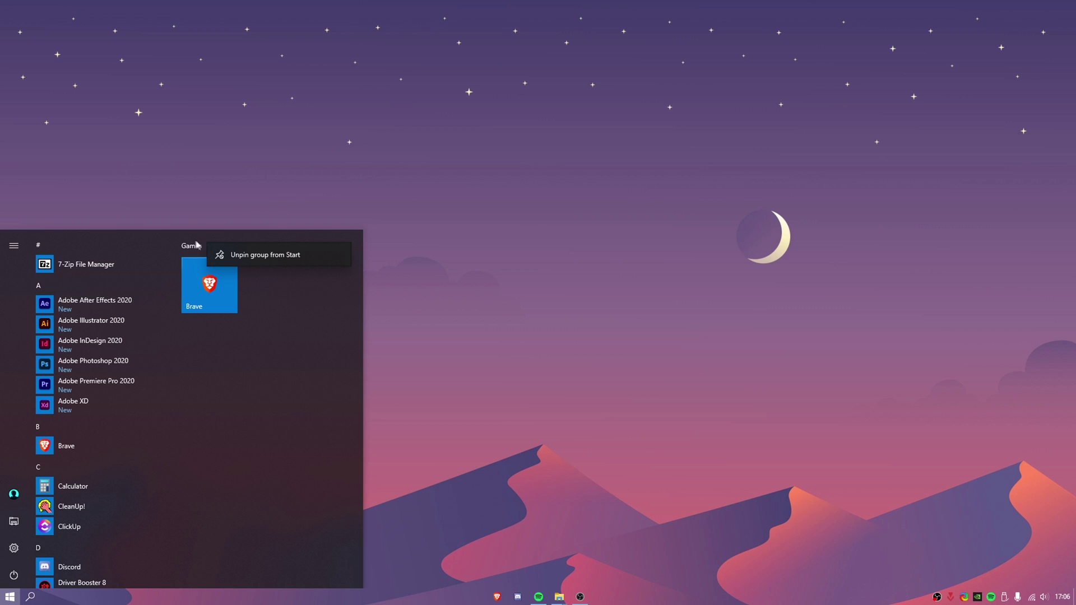
pyautogui.click(235, 255)
pyautogui.click(317, 404)
pyautogui.click(30, 597)
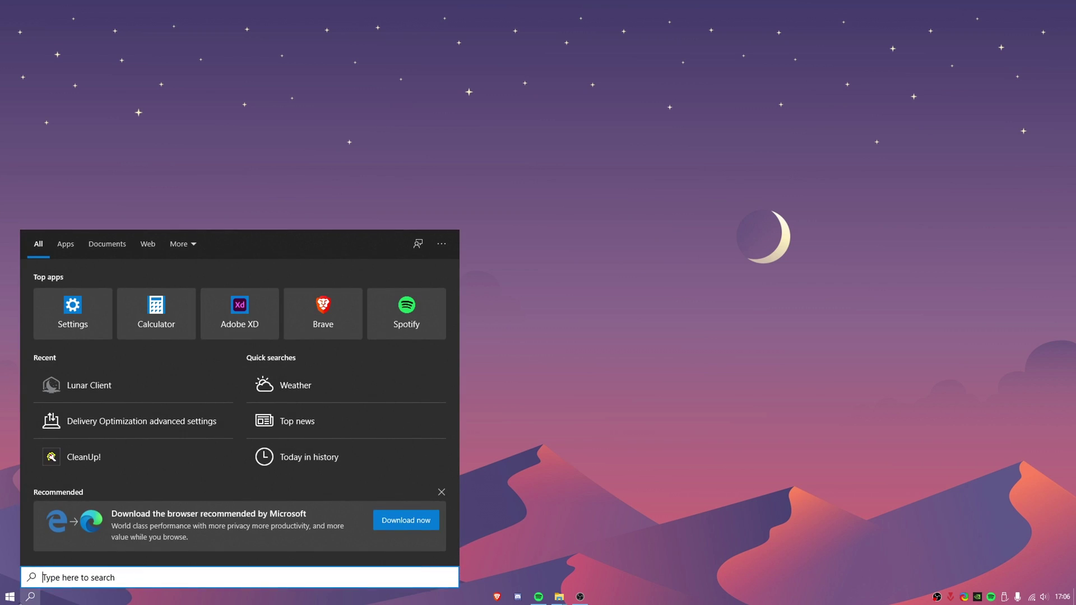
pyautogui.click(9, 596)
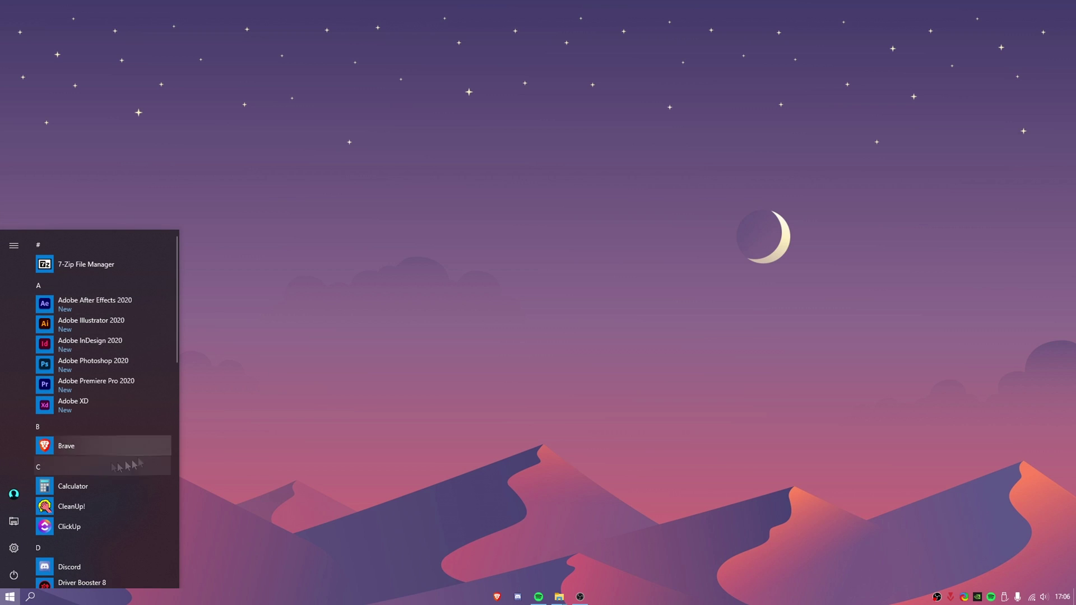
pyautogui.moveTo(180, 296); pyautogui.dragTo(472, 307)
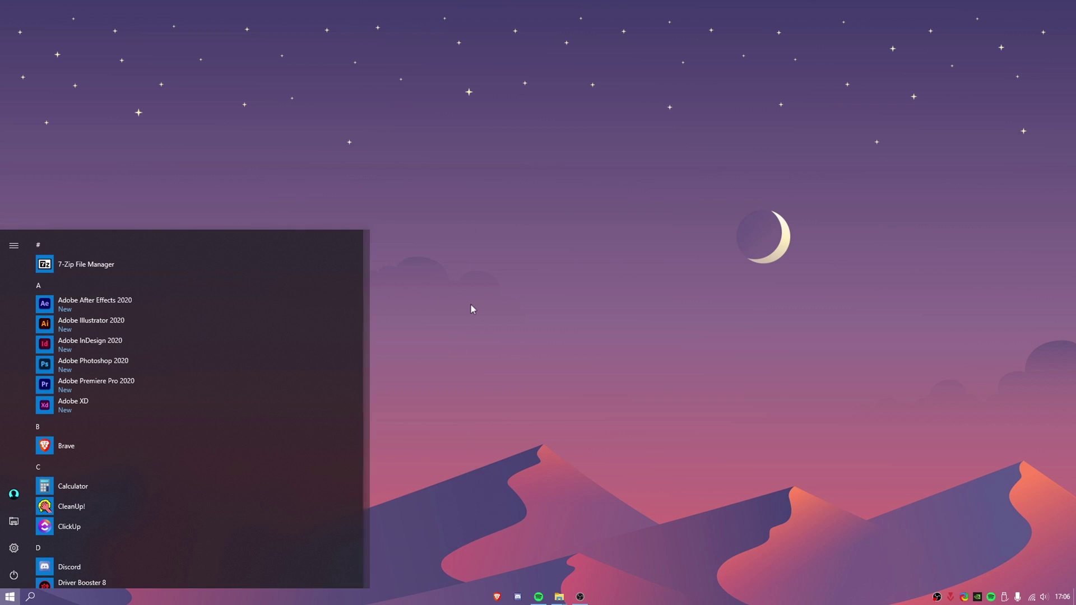
pyautogui.click(496, 289)
pyautogui.click(9, 596)
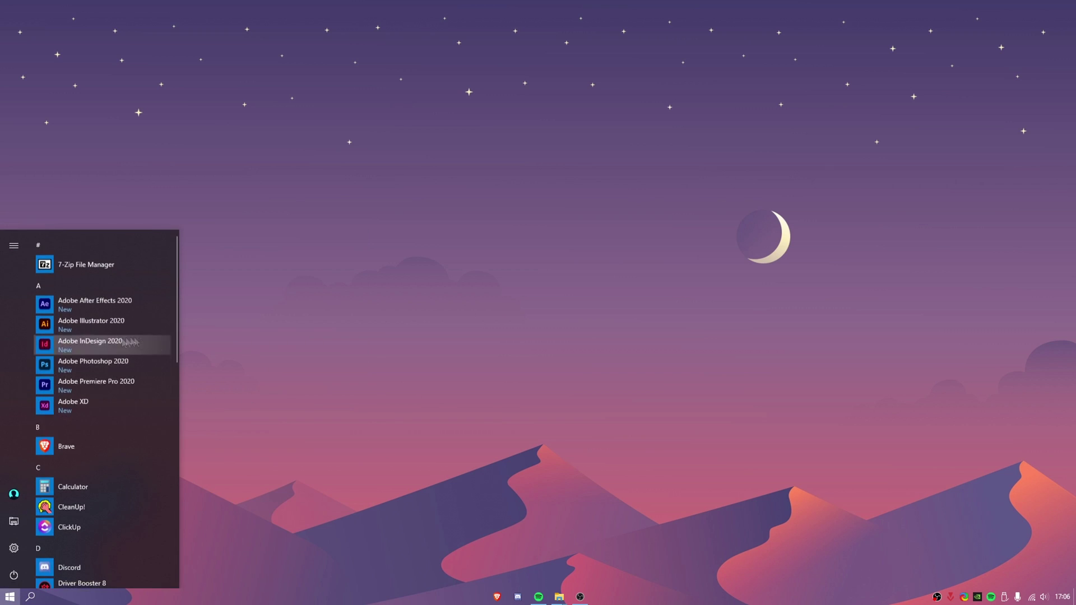
pyautogui.click(217, 344)
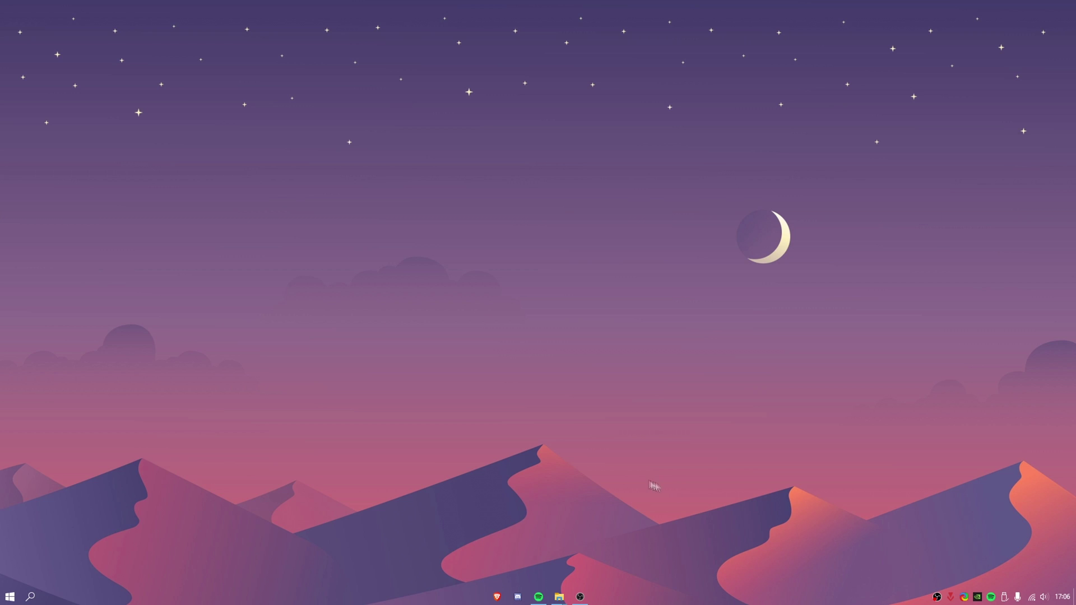
# Step: In Brave, view the £2.99 Wallpaper Engine Steam page: pause its trailer and browse the synthwave and knife-and-pistol screenshots
pyautogui.click(496, 596)
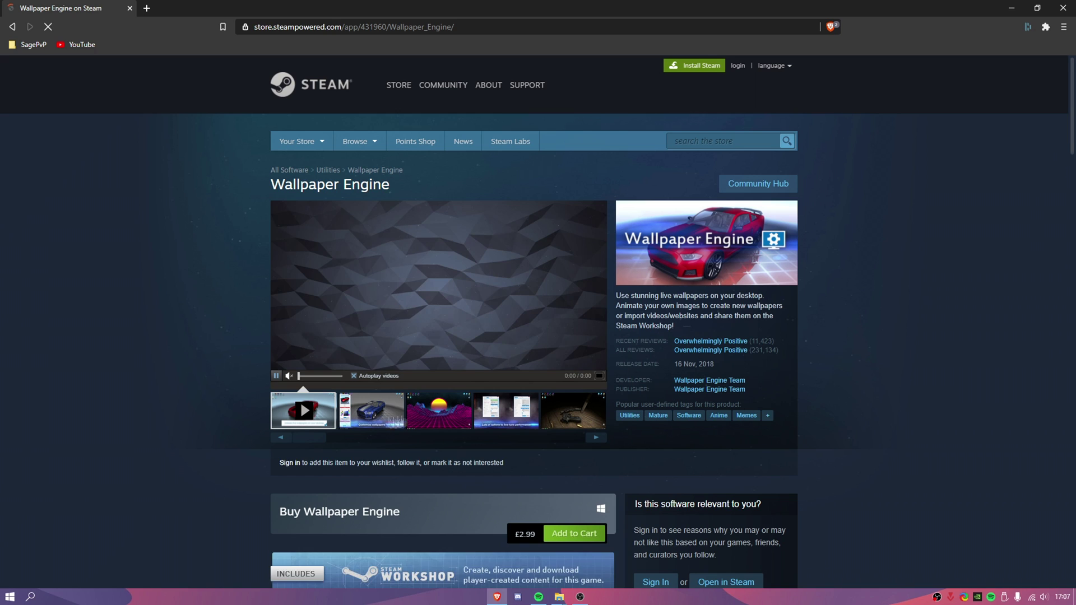
pyautogui.click(277, 376)
pyautogui.click(468, 418)
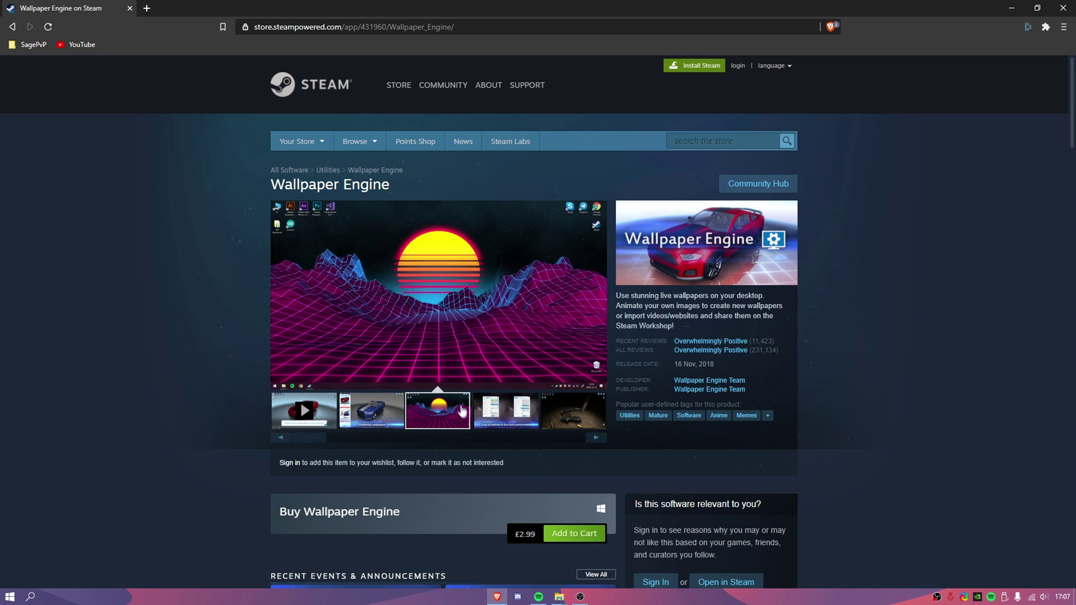
pyautogui.click(524, 420)
pyautogui.click(575, 418)
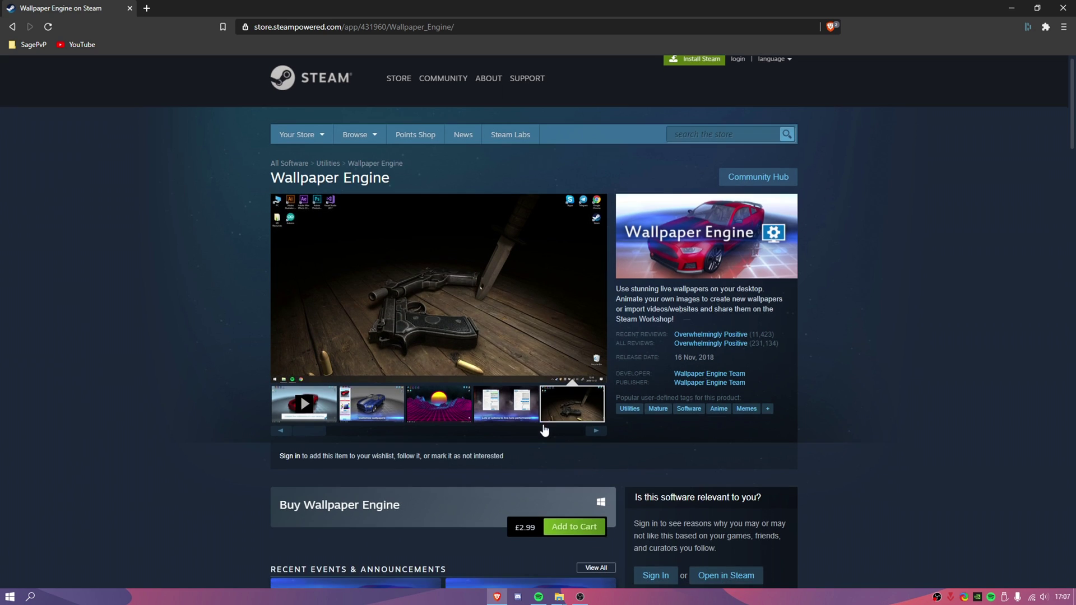
pyautogui.scroll(-4, 548, 432)
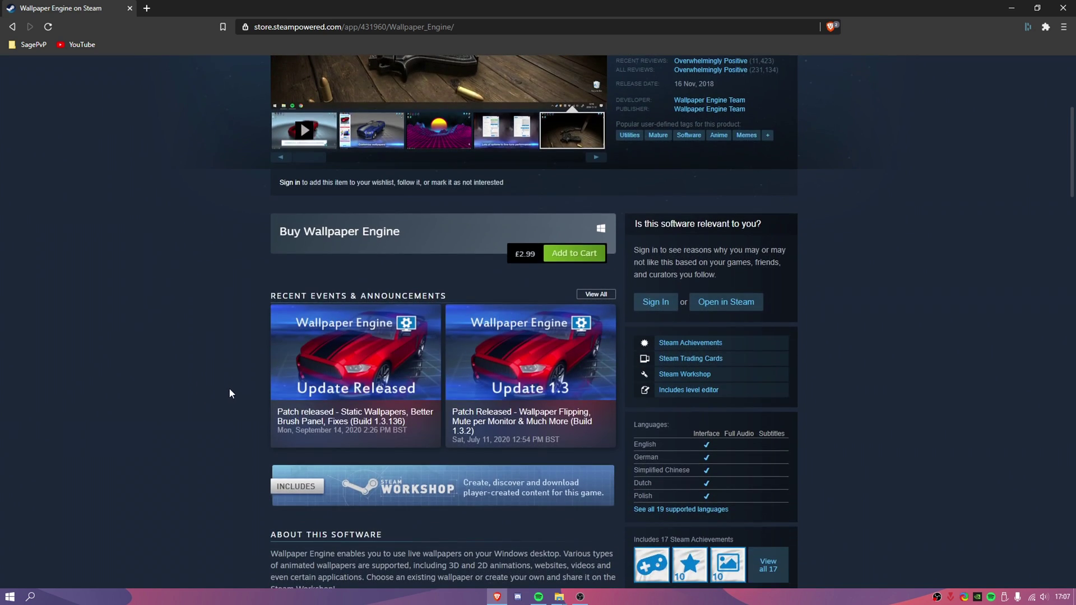
pyautogui.scroll(5, 228, 388)
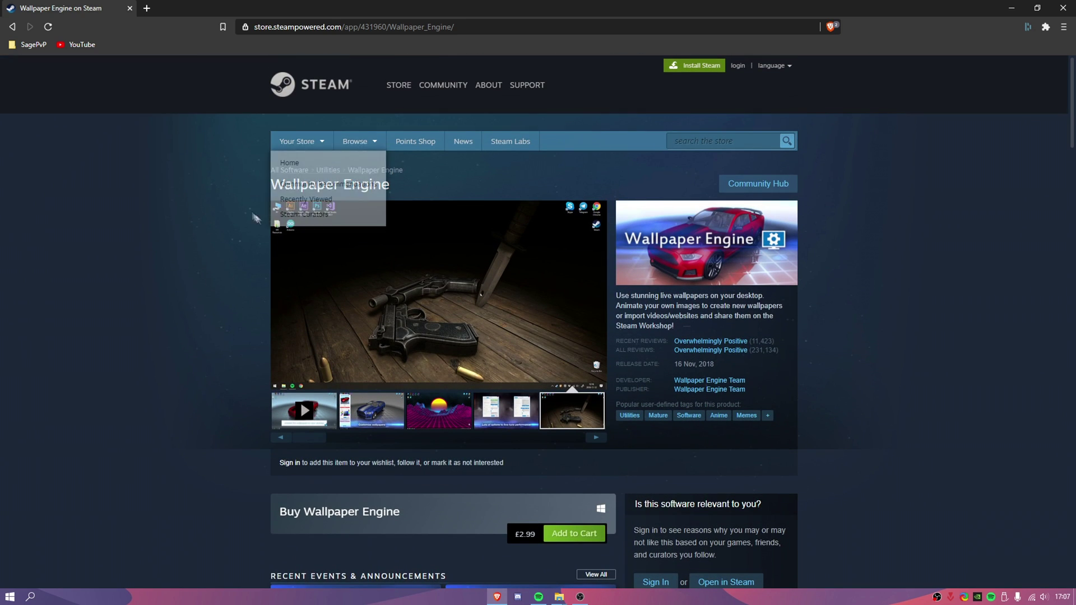